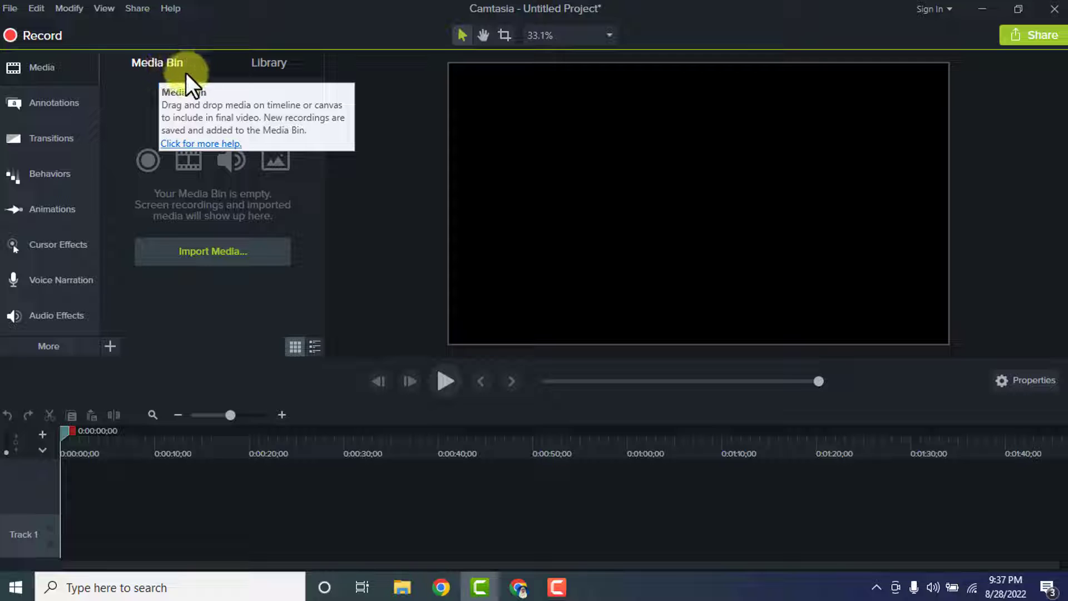
Open the media library and expand the Motion Graphics - Intro Clips folder to show its clips.
left_click(265, 63)
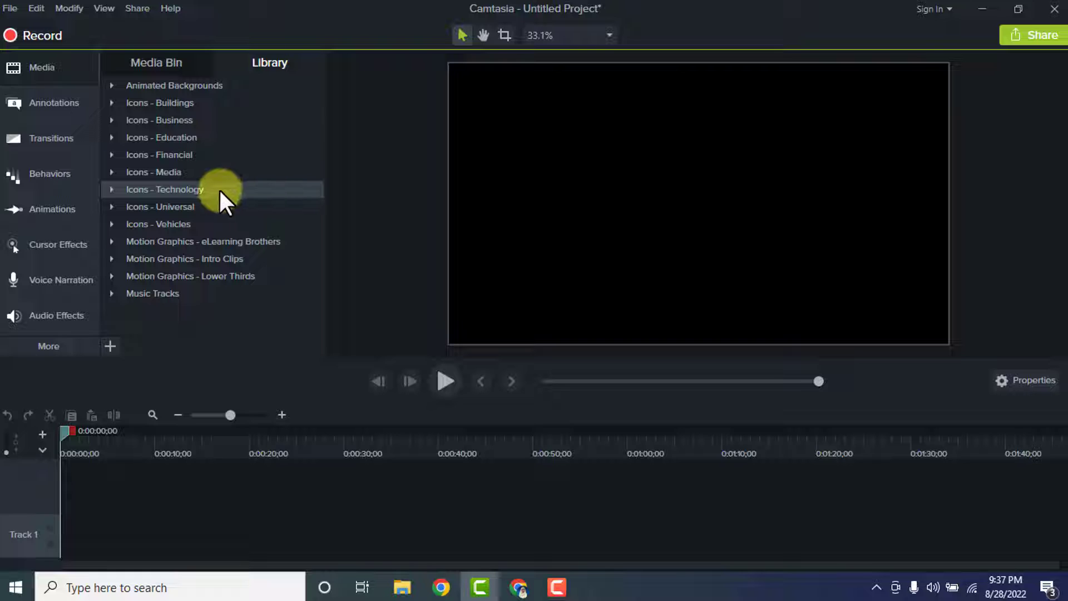
left_click_drag(133, 263, 228, 262)
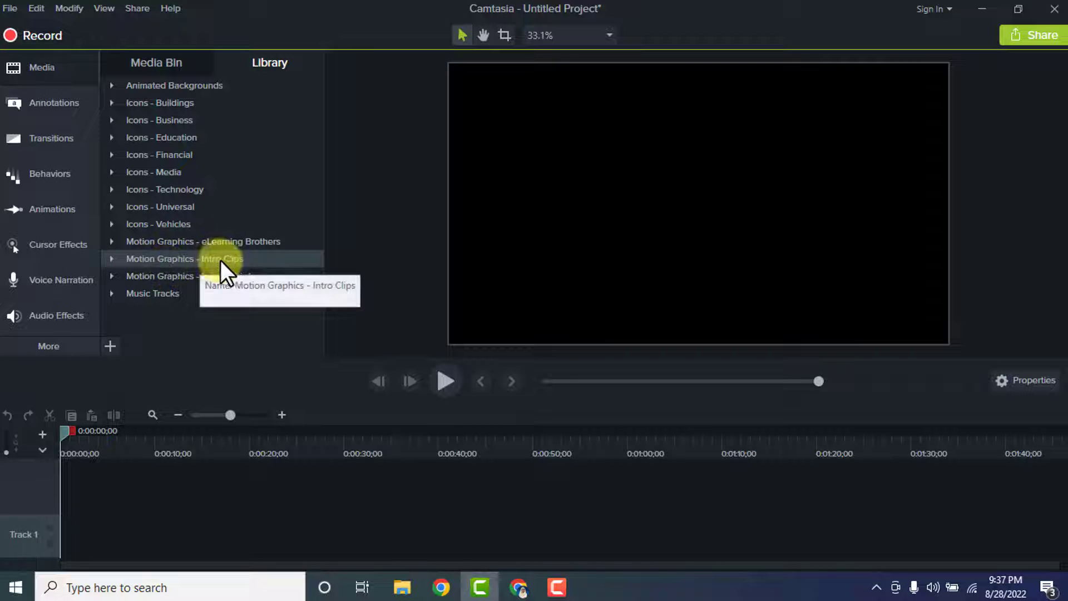
left_click(110, 258)
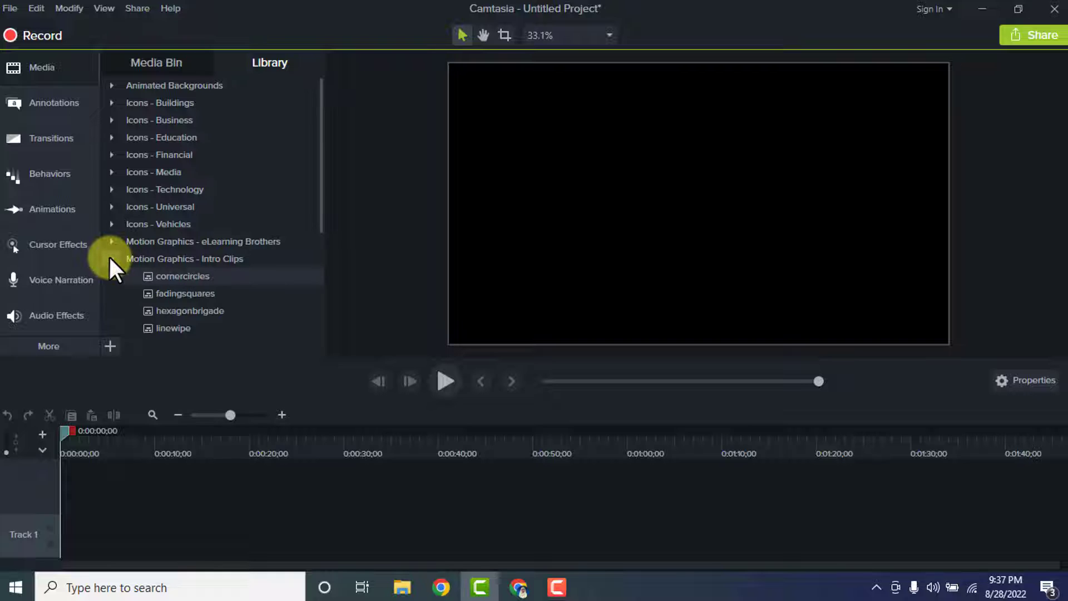
scroll(234, 242, "down", 2)
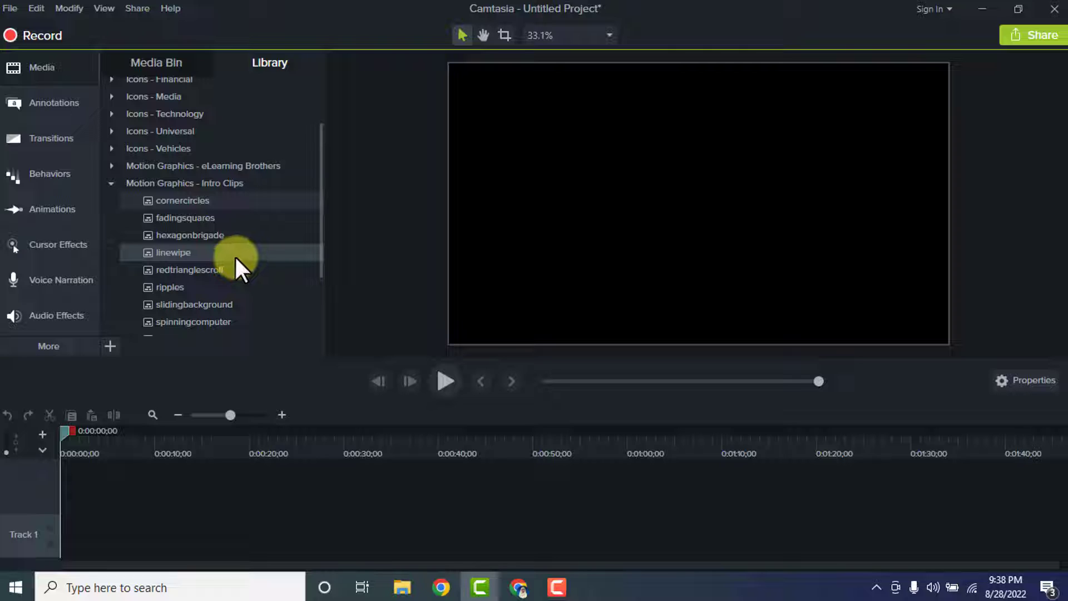
Preview the fadingsquares, hexagonbrigade and spinningcomputer intro clips, closing each preview.
double_click(156, 217)
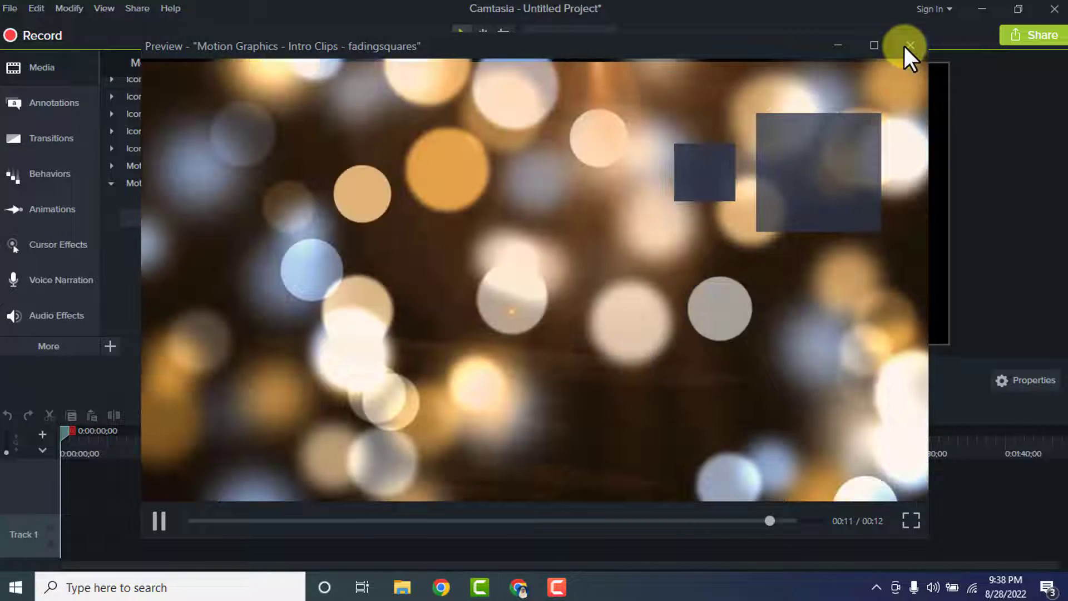
left_click(907, 45)
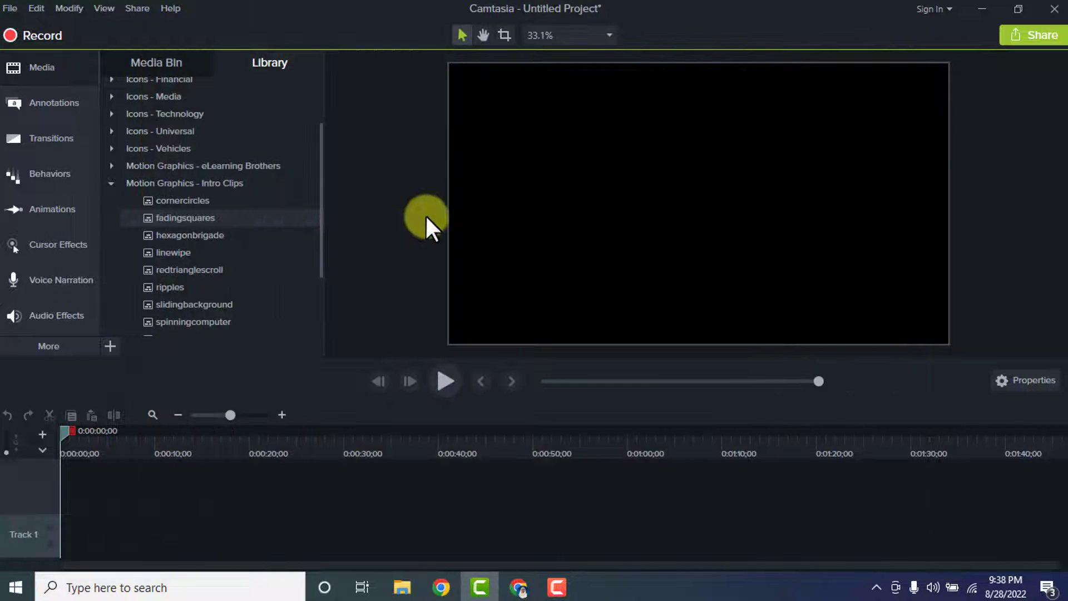
double_click(166, 233)
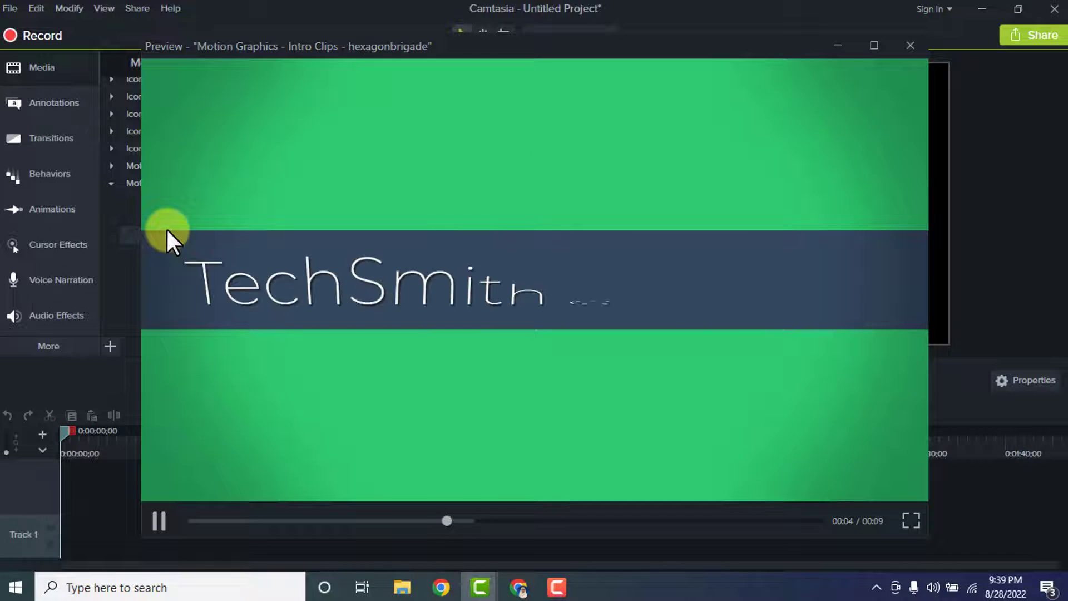
key("Escape")
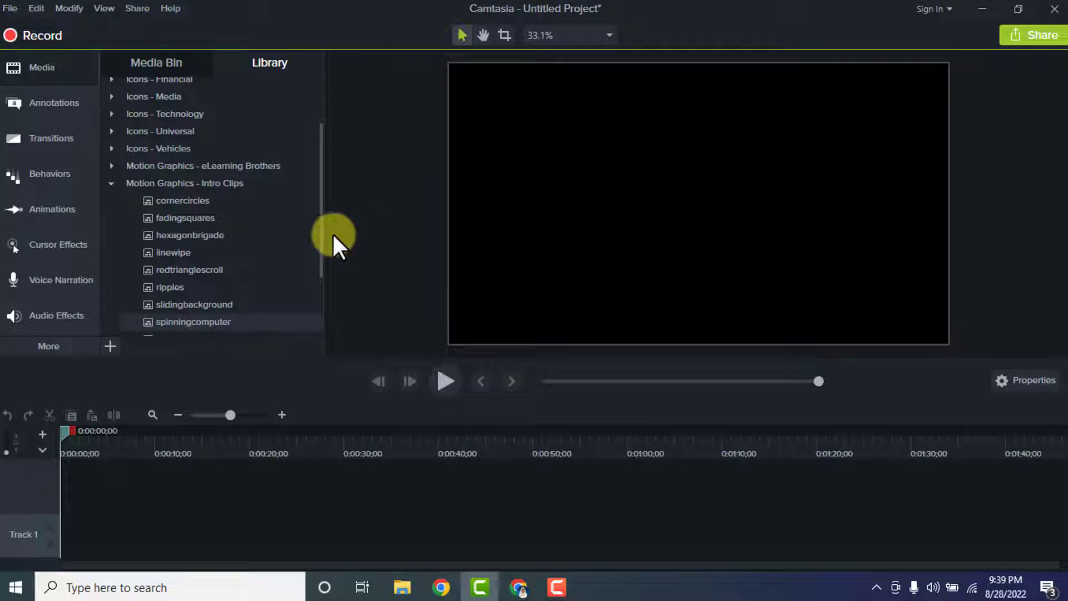
double_click(179, 320)
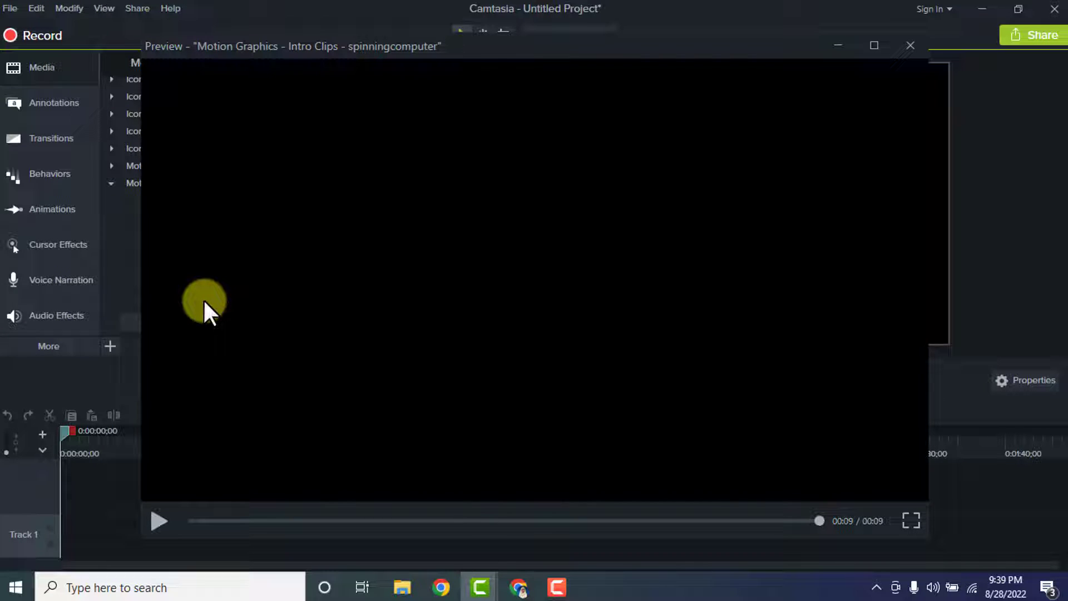
key("Escape")
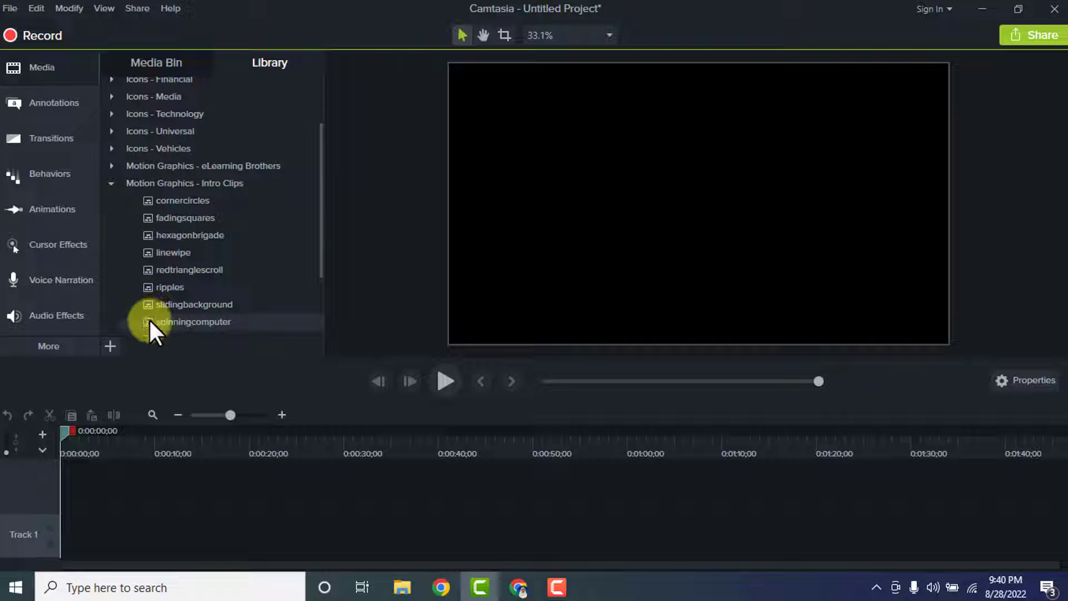
Place the spinningcomputer intro clip at the start of Track 1 and play it.
left_click_drag(149, 320, 78, 522)
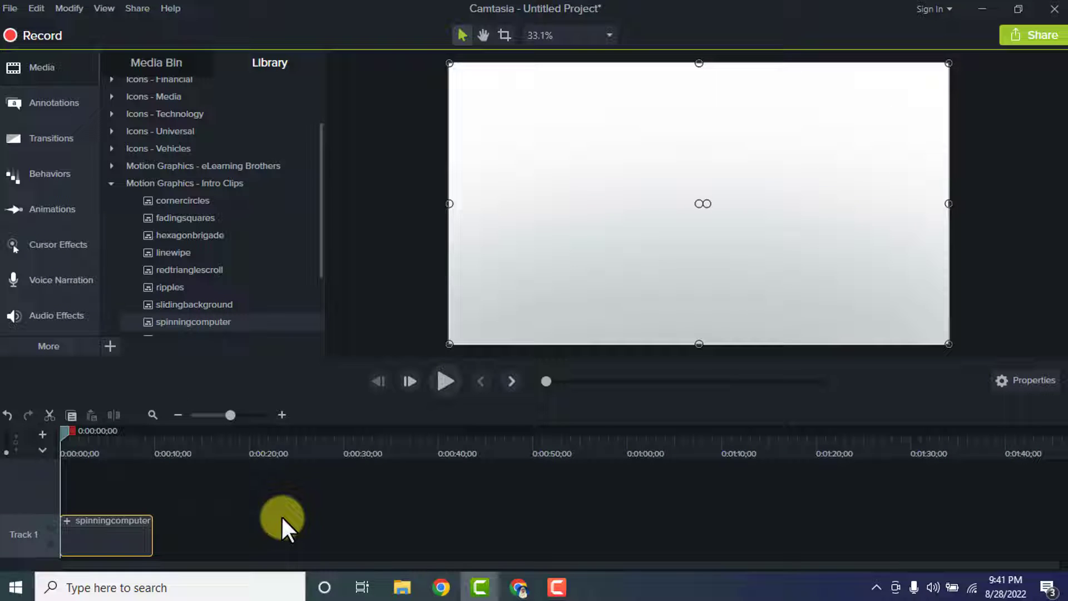
left_click(440, 382)
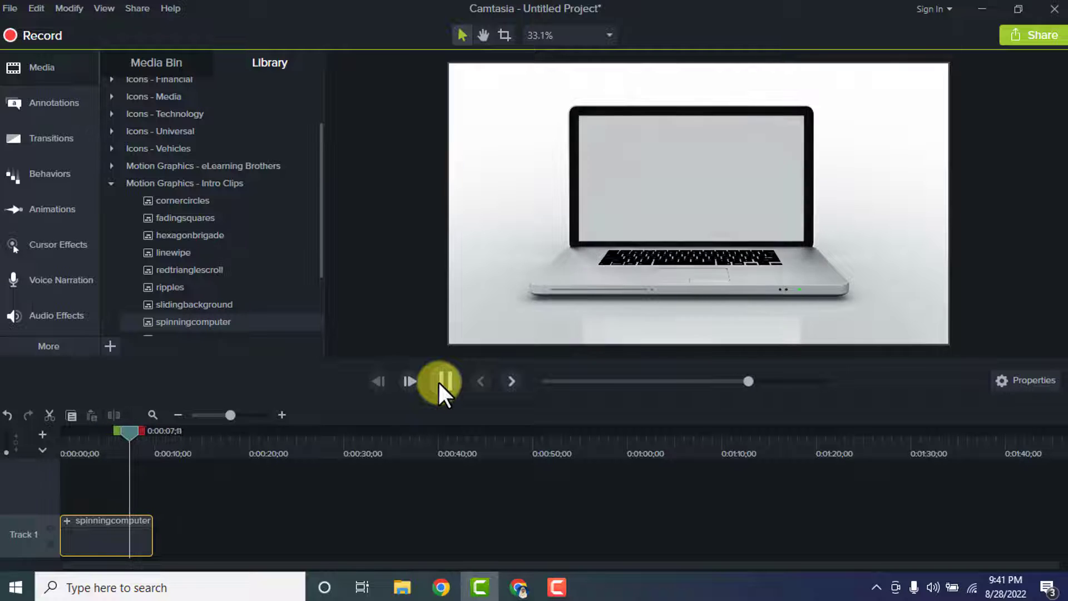
left_click(443, 380)
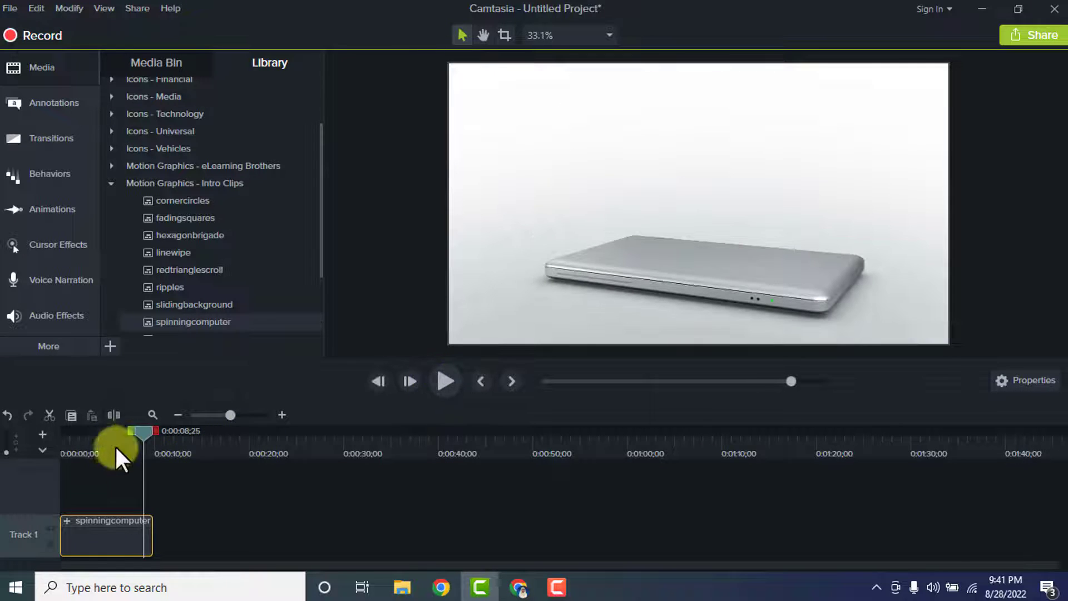
Replace the title text on the laptop screen, shown at about 0:00:05;18, with "habib tech bangla".
left_click_drag(142, 429, 112, 439)
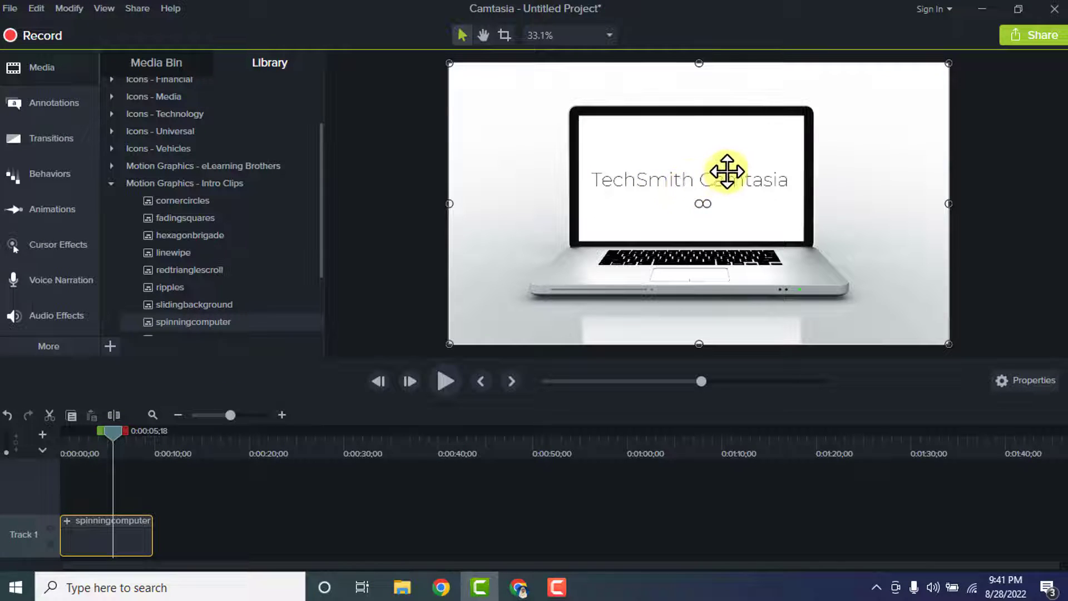
double_click(680, 180)
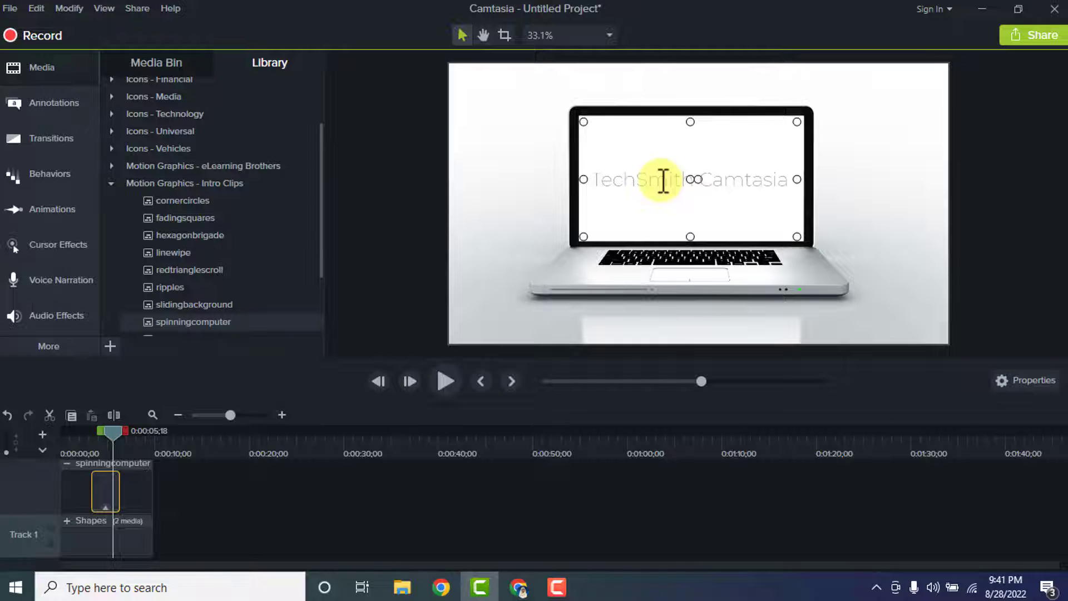
key("ctrl+a")
key("BackSpace")
type("hab")
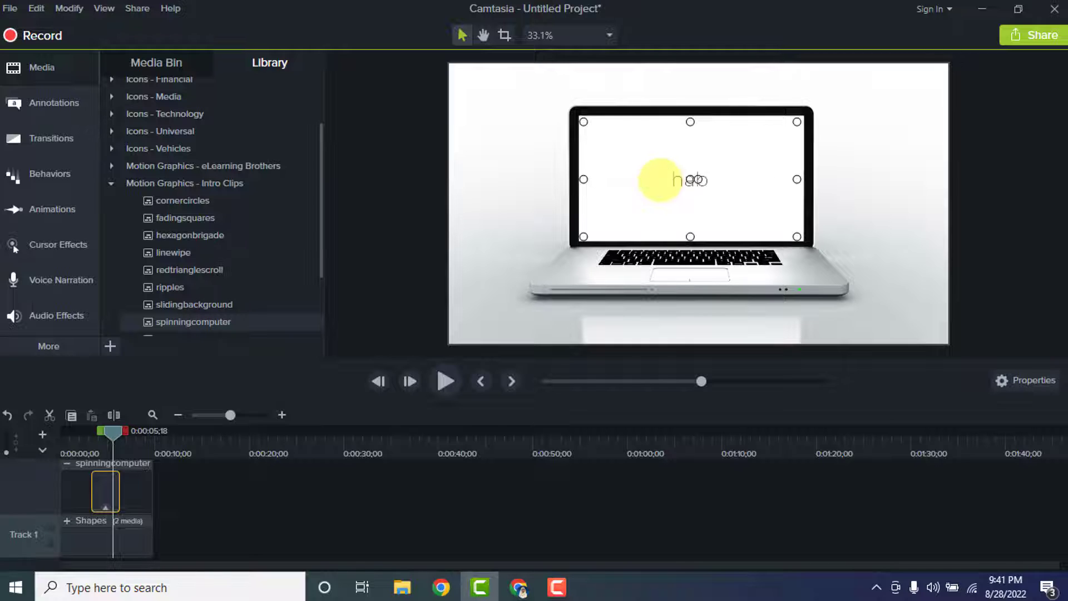
type("ib tech ba")
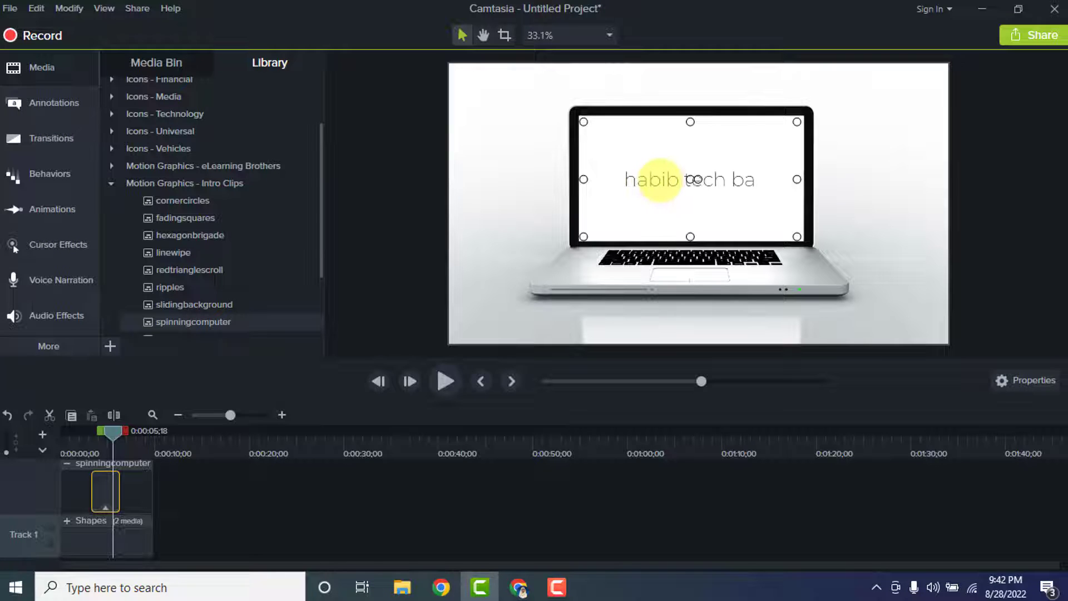
type("ngla")
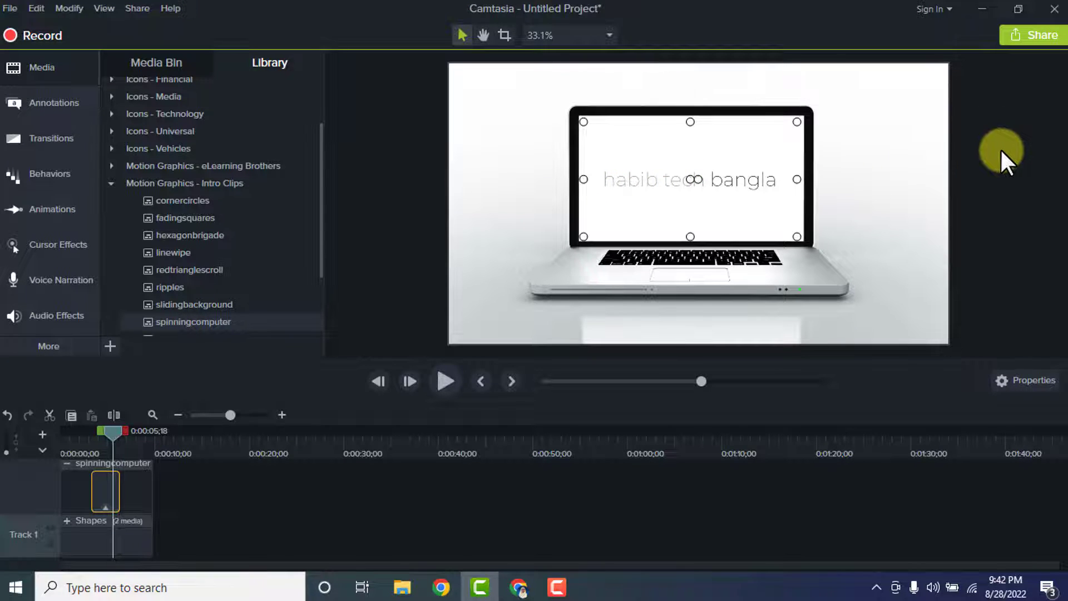
Show the title callout's properties and set all words of its text to Bold.
left_click(1033, 378)
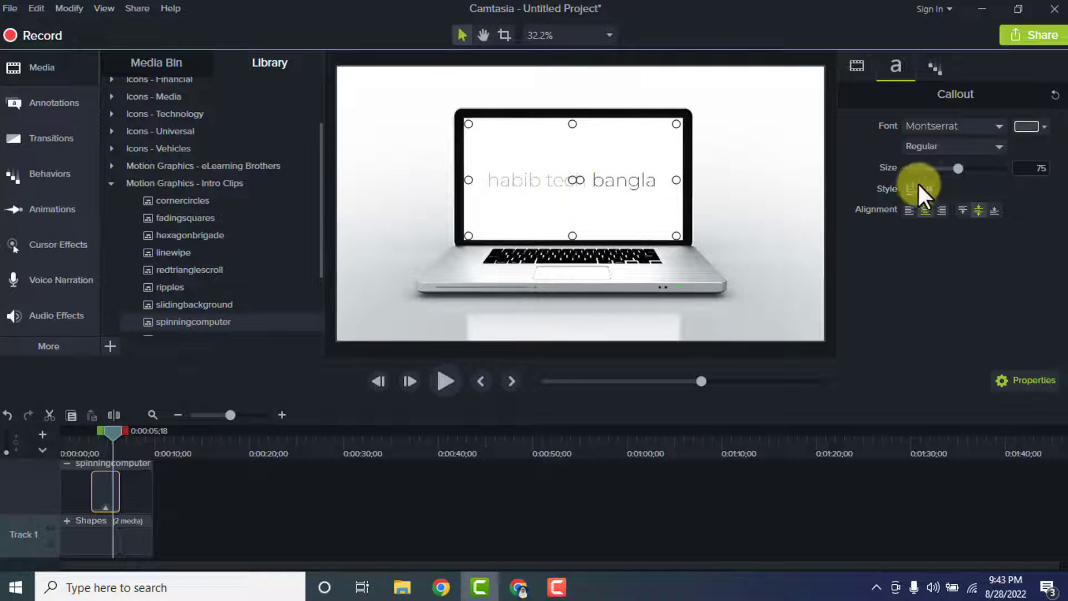
left_click(1000, 144)
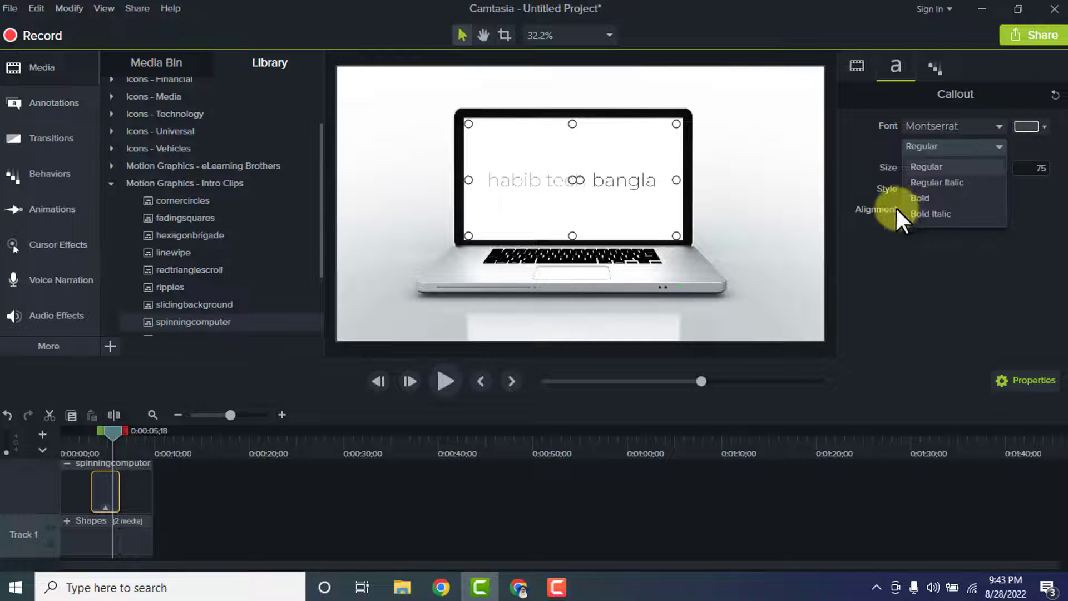
left_click(917, 197)
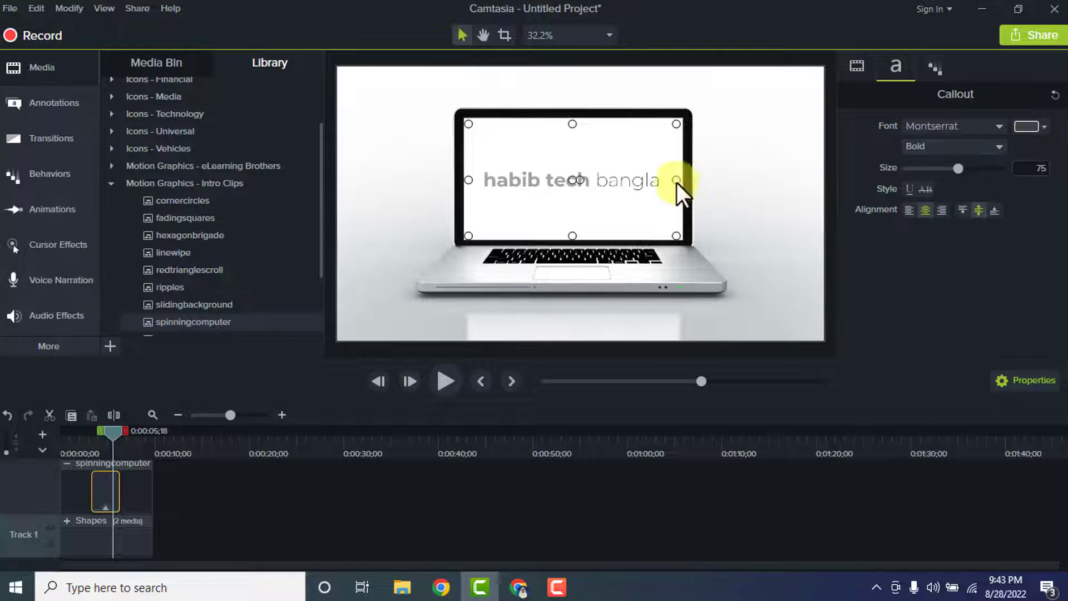
left_click(614, 177)
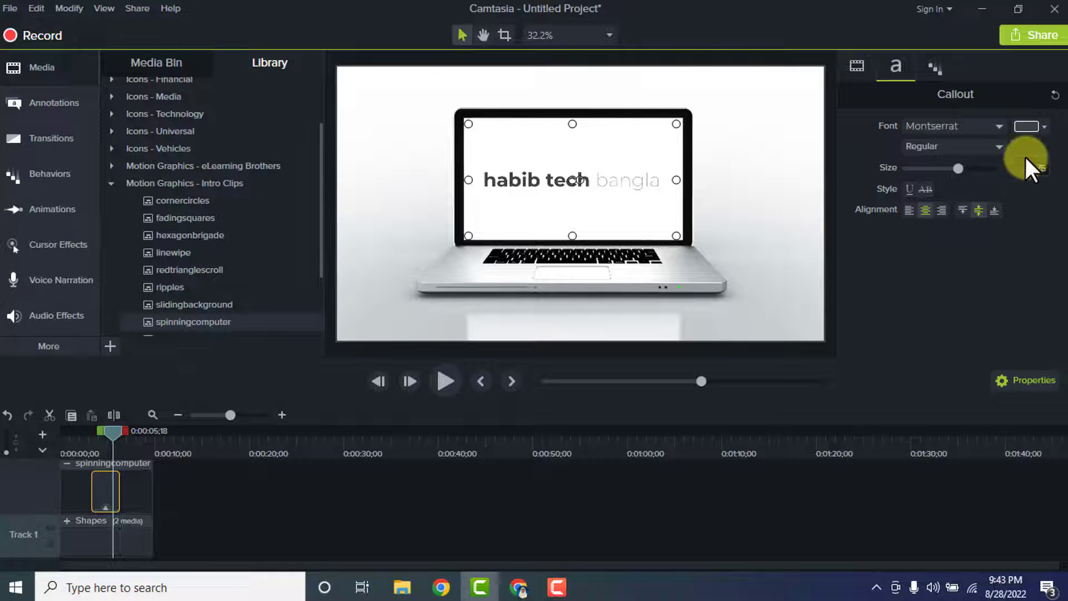
left_click(996, 146)
left_click(923, 192)
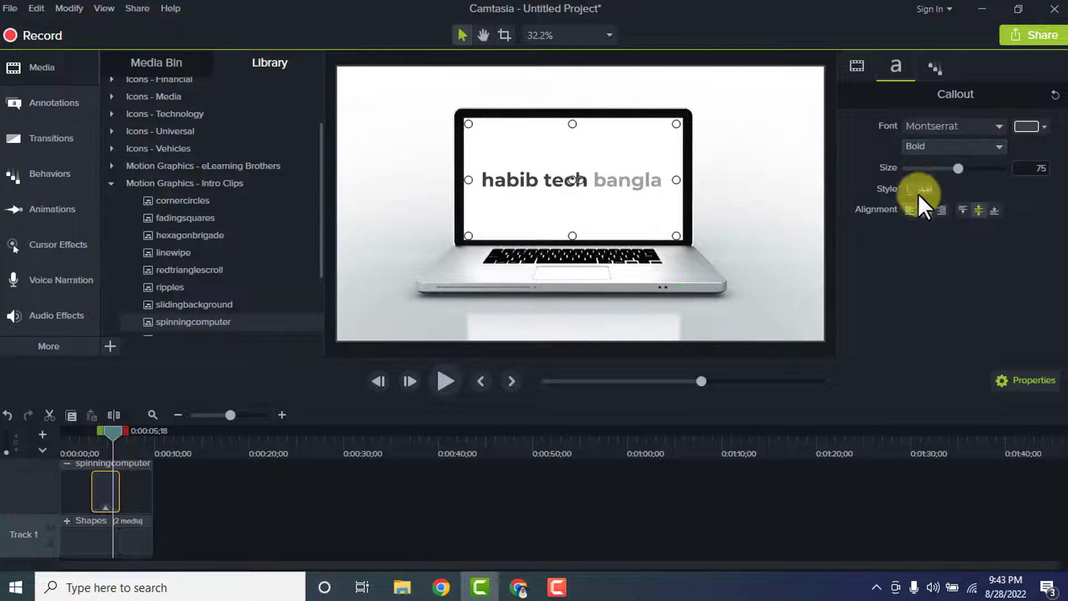
left_click(610, 191)
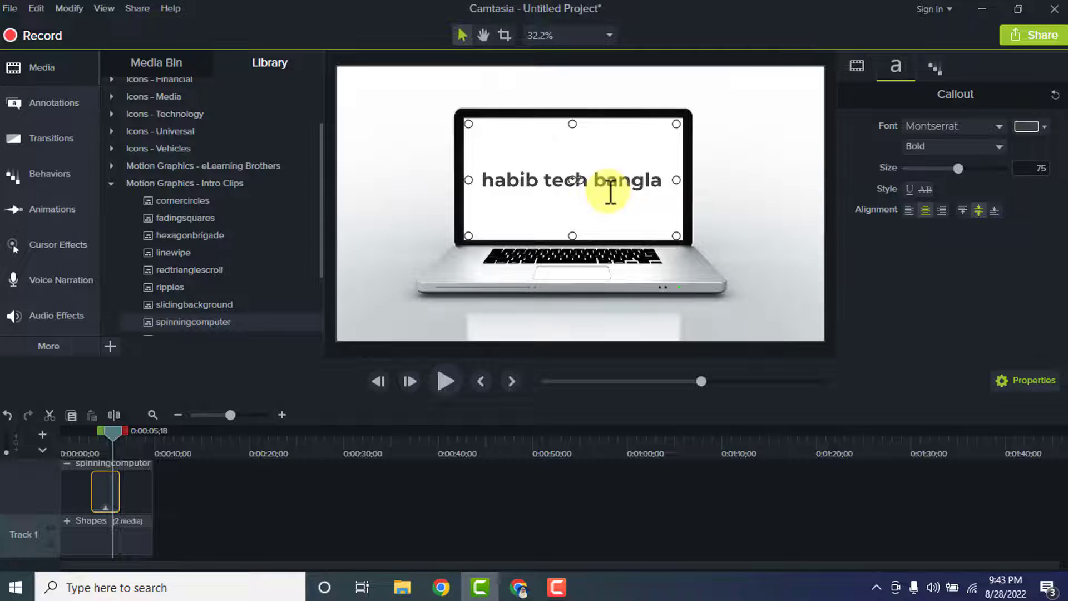
Colour the title word "tech" yellow and the word "bangla" red.
double_click(563, 180)
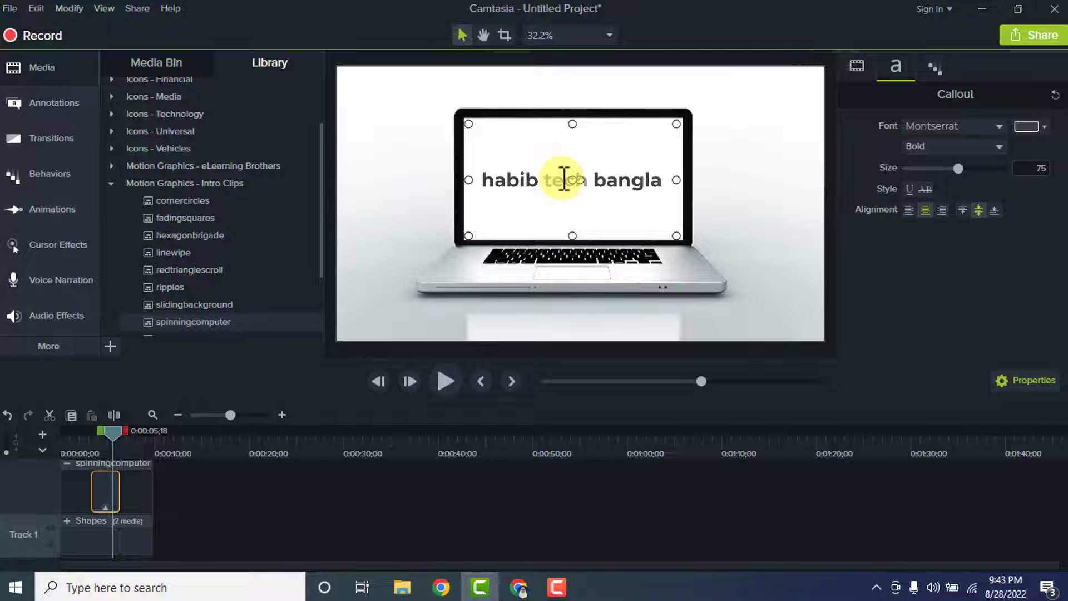
left_click(1041, 125)
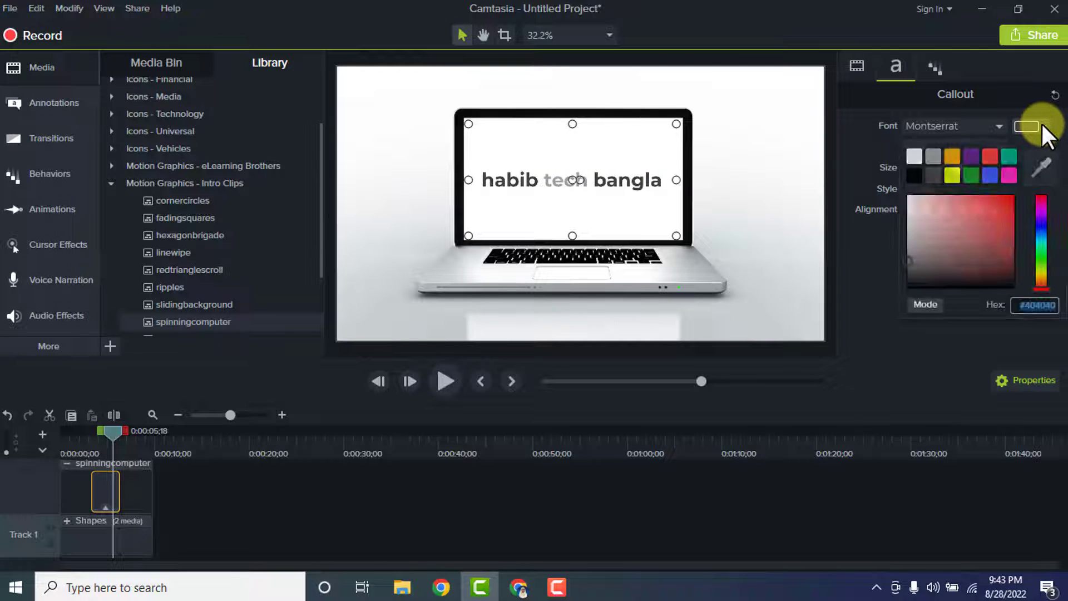
left_click(952, 175)
left_click(616, 182)
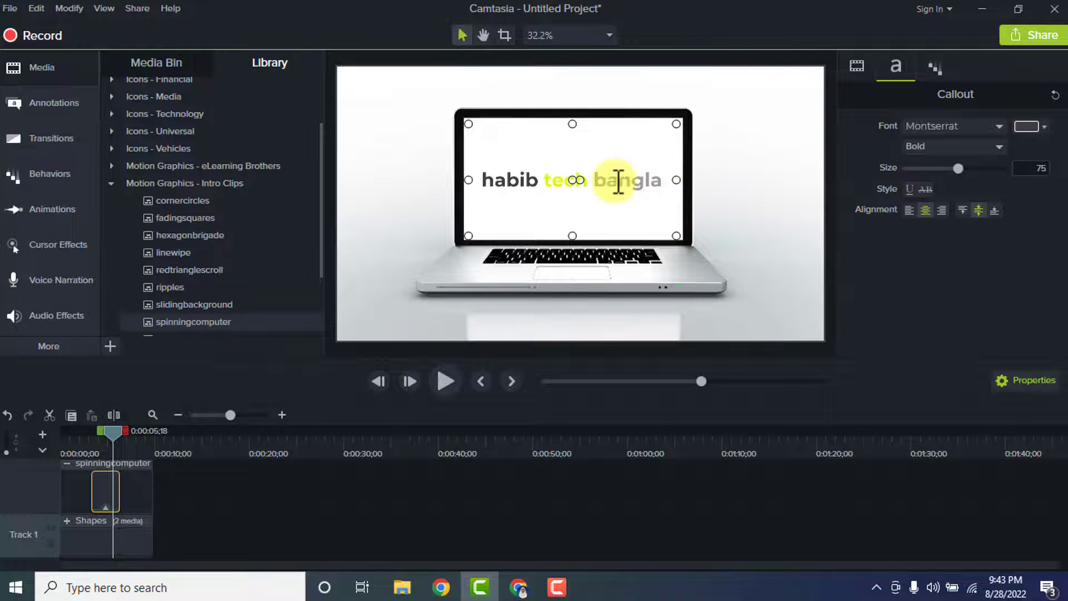
left_click(1045, 122)
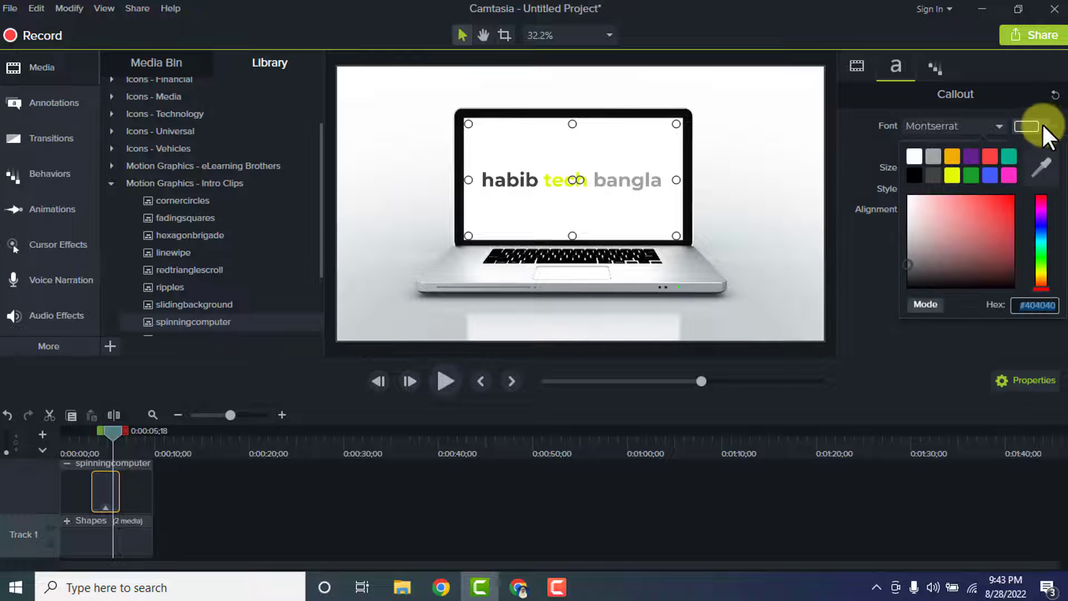
left_click(990, 156)
Colour the first word of the laptop title pink.
double_click(519, 186)
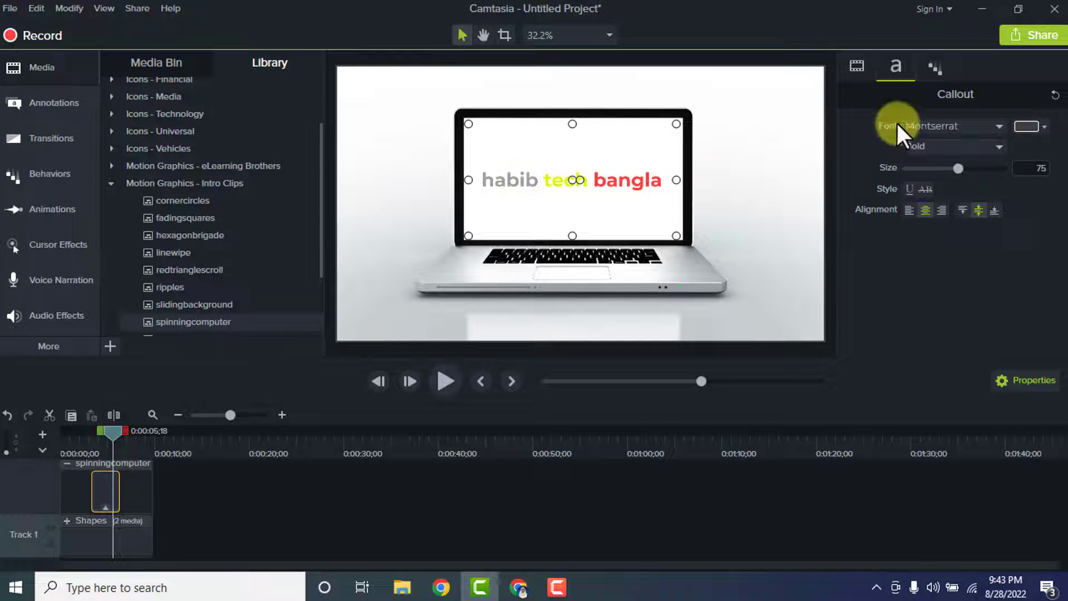
left_click(1041, 122)
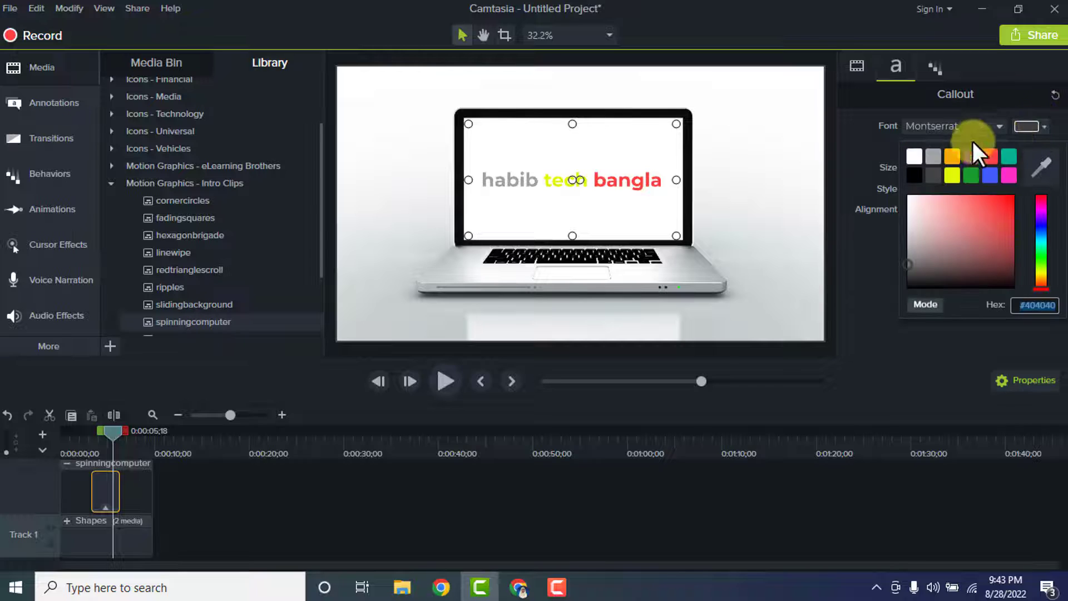
left_click(1009, 172)
left_click(584, 208)
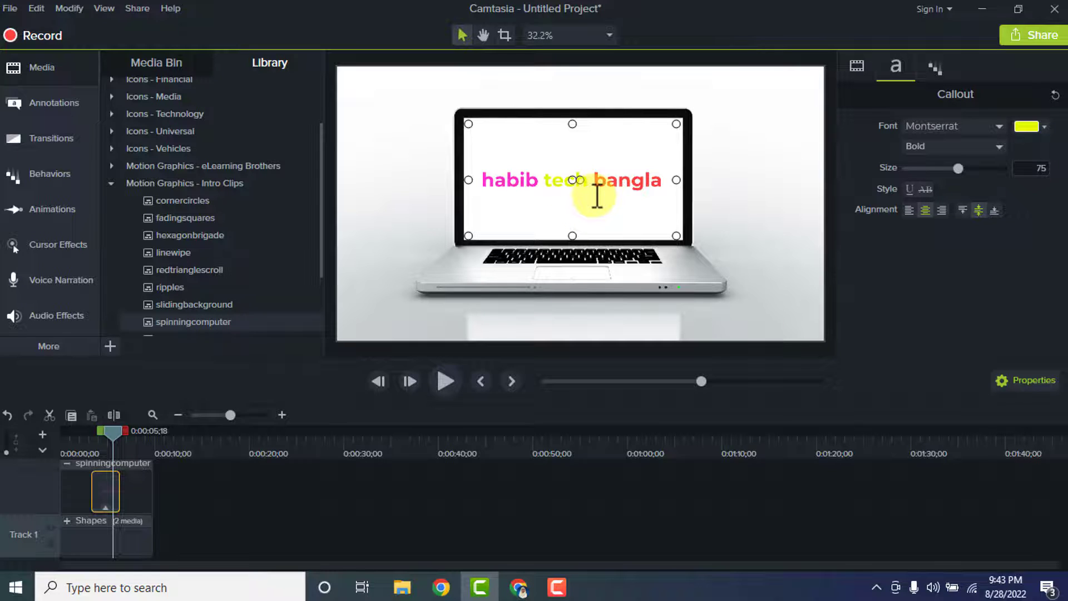
left_click(1043, 124)
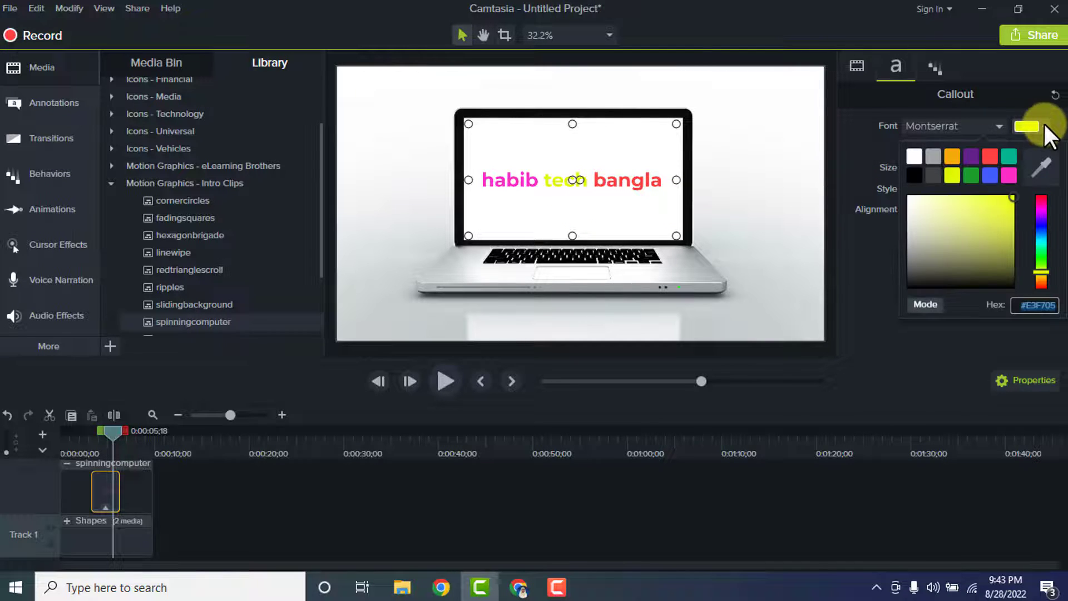
left_click(1039, 161)
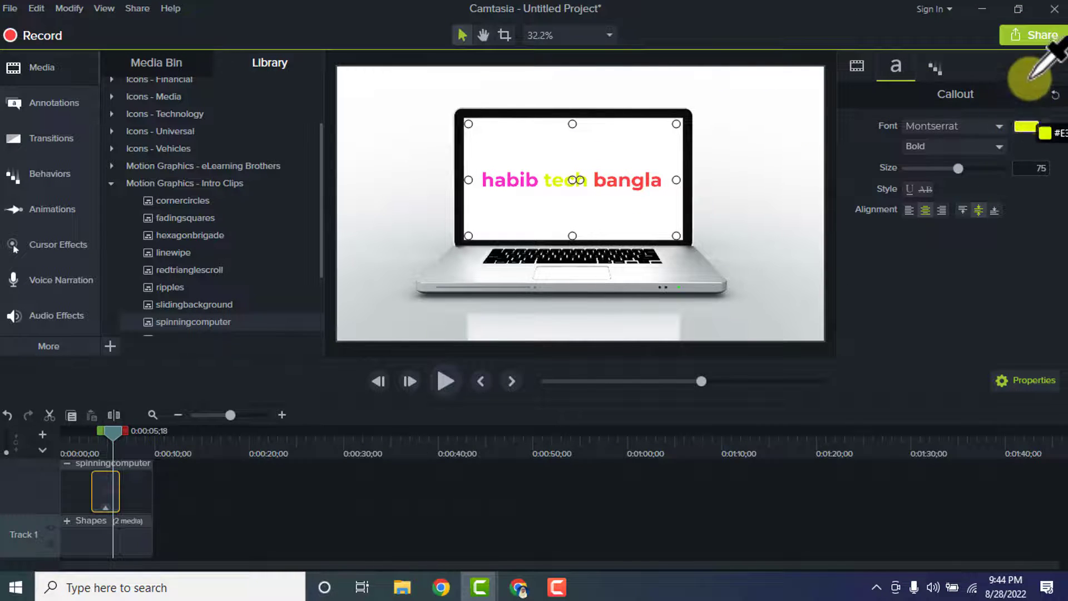
left_click(1004, 35)
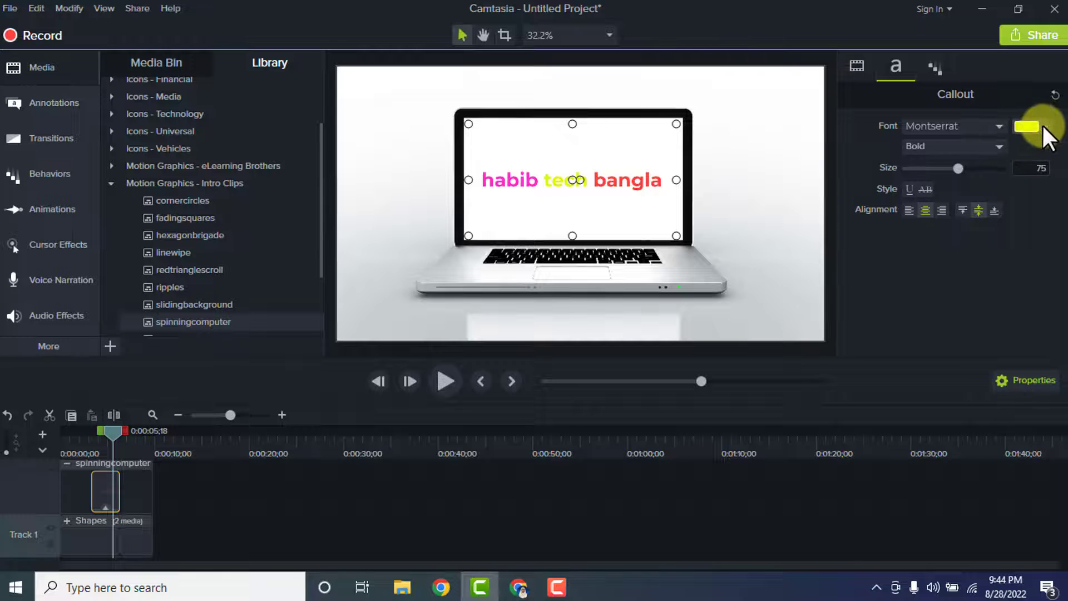
Show the title's Scale behavior, keep Grow as its In style, and preview the intro from the start.
left_click(933, 67)
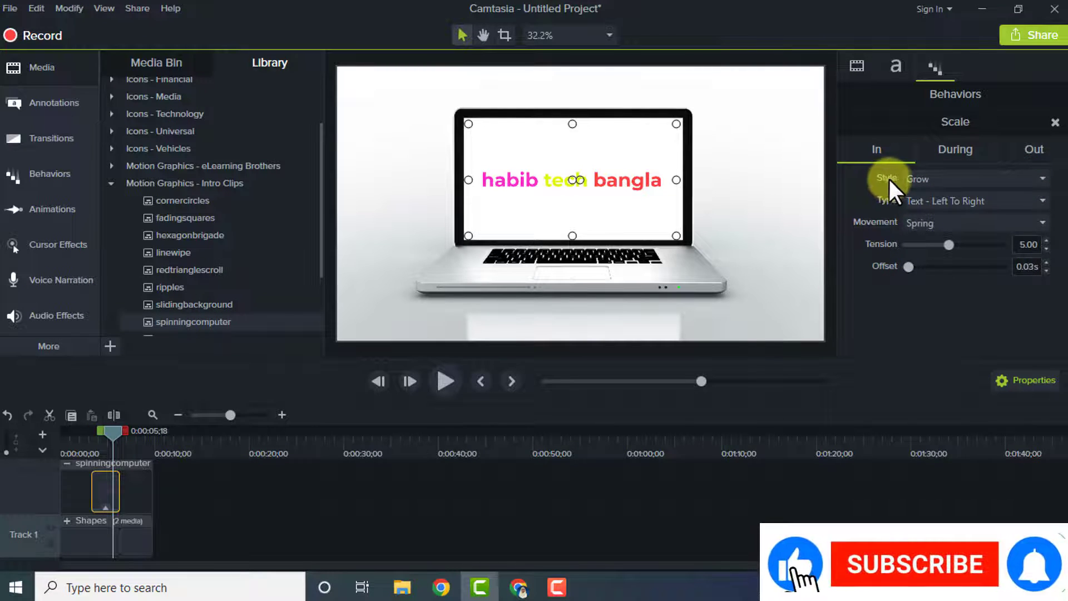
left_click(1040, 173)
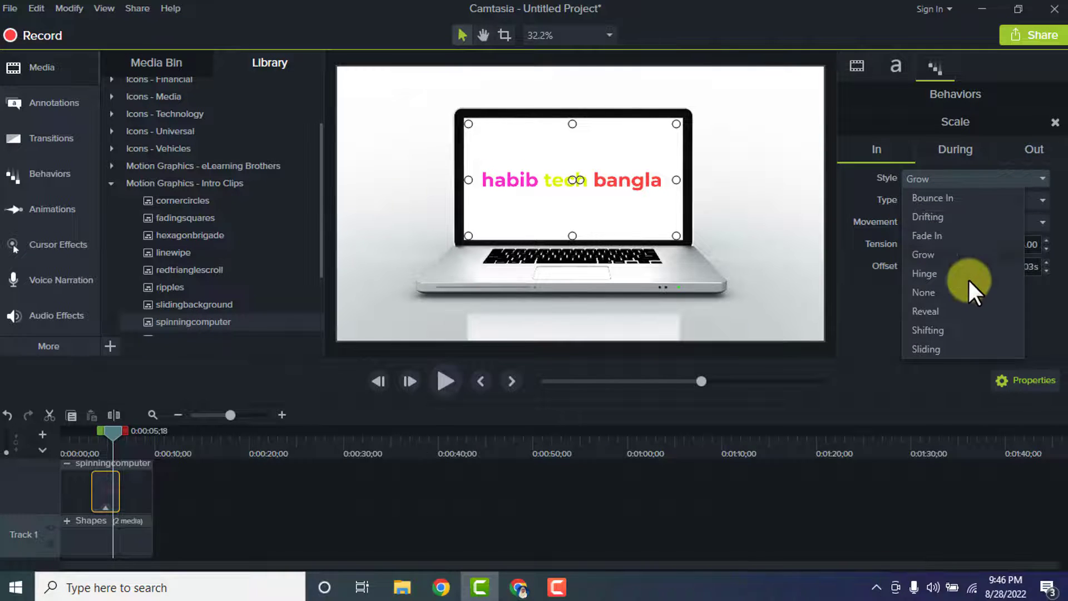
left_click(929, 252)
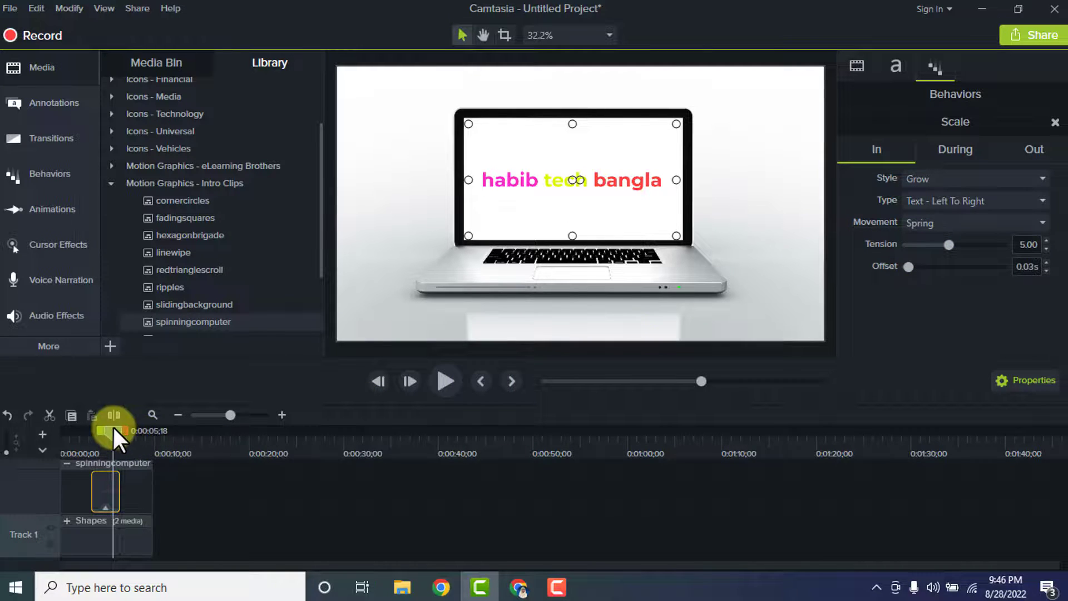
left_click_drag(112, 425, 29, 449)
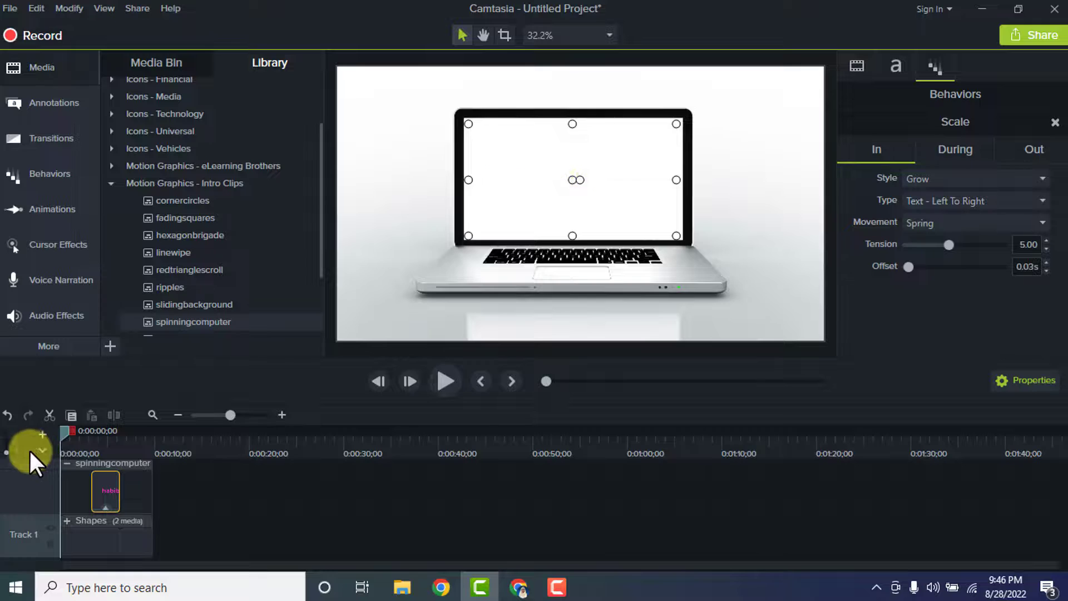
left_click(445, 378)
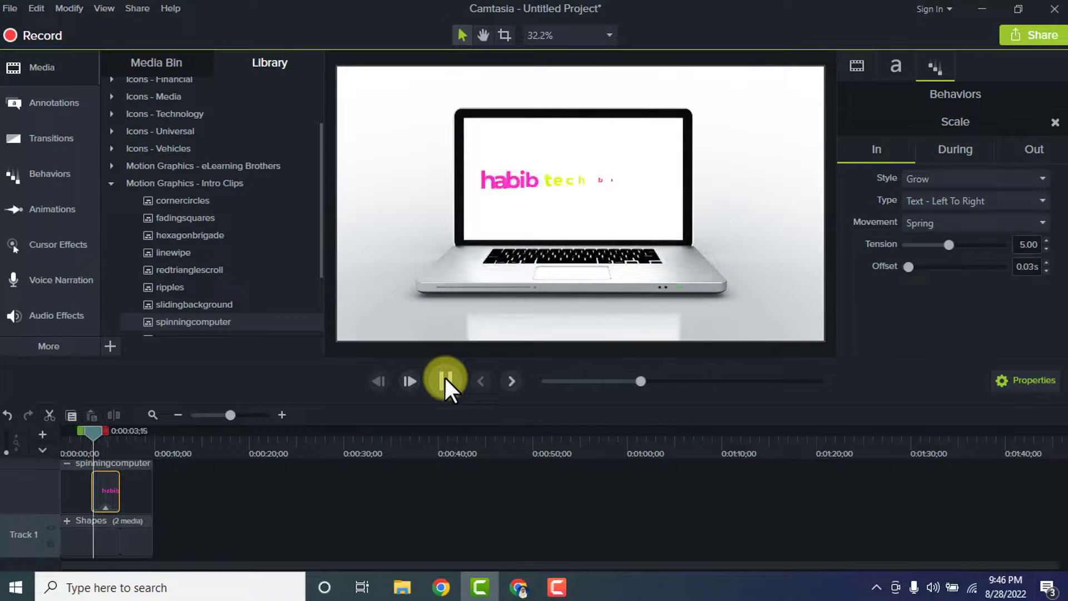
left_click(444, 377)
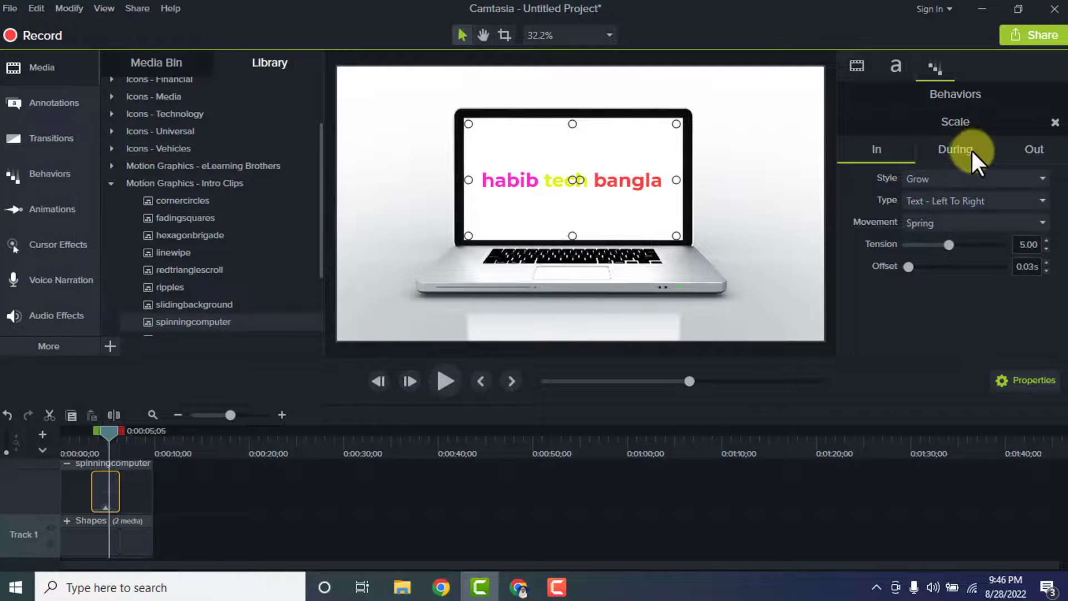
Set the title behavior's In style to Shifting and preview the intro from the start.
left_click(1043, 179)
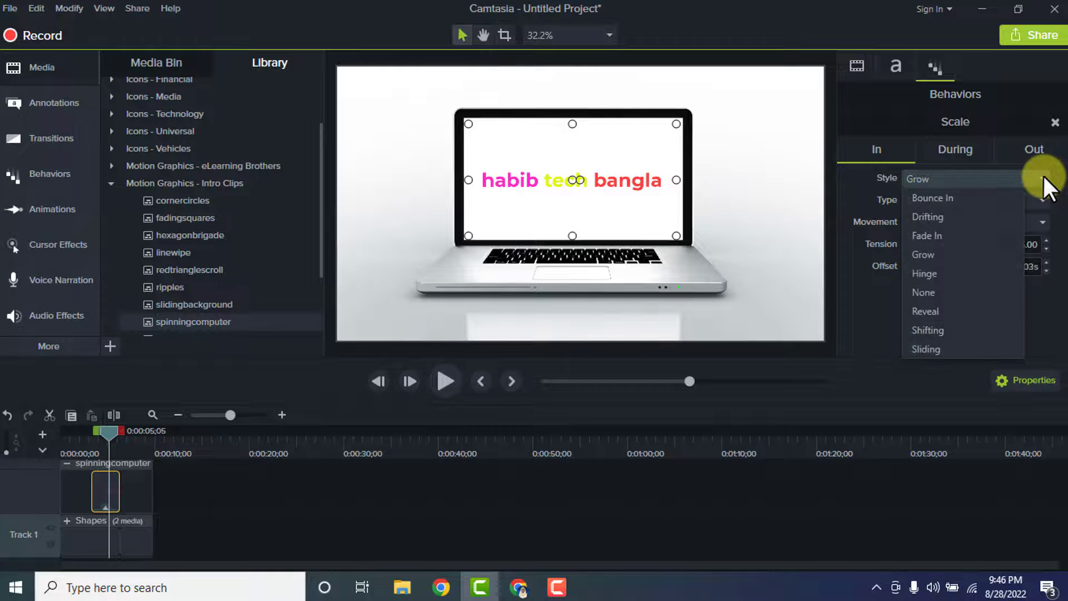
left_click(968, 333)
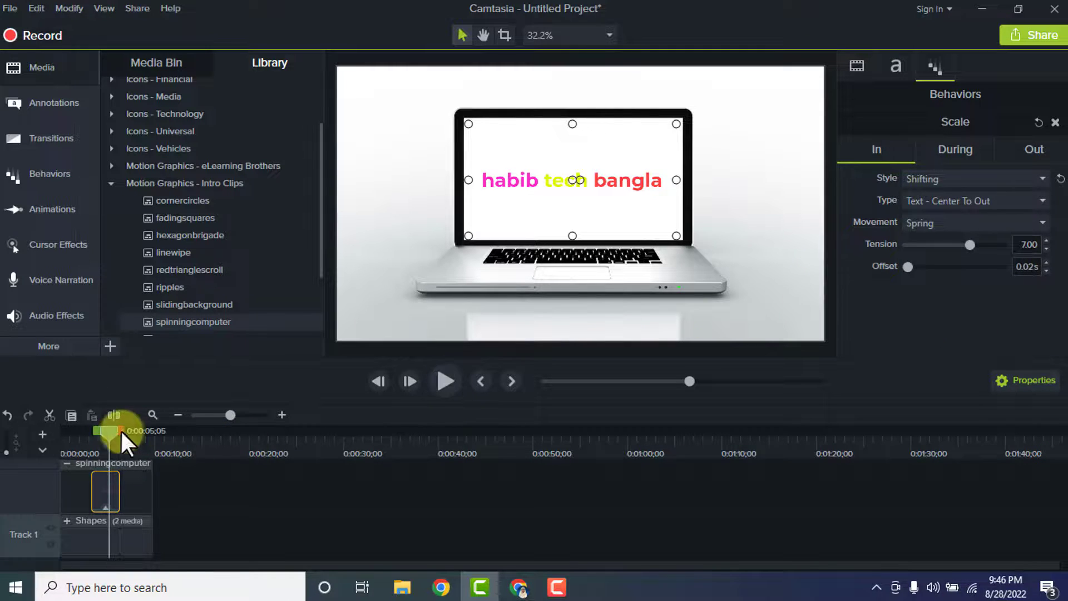
left_click_drag(110, 429, 11, 443)
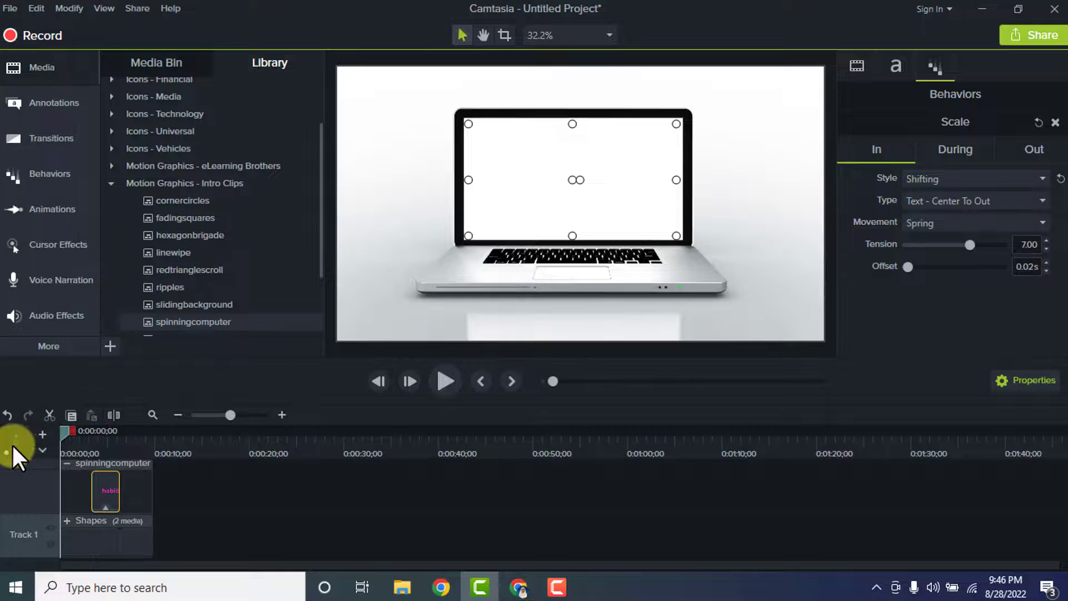
left_click(442, 379)
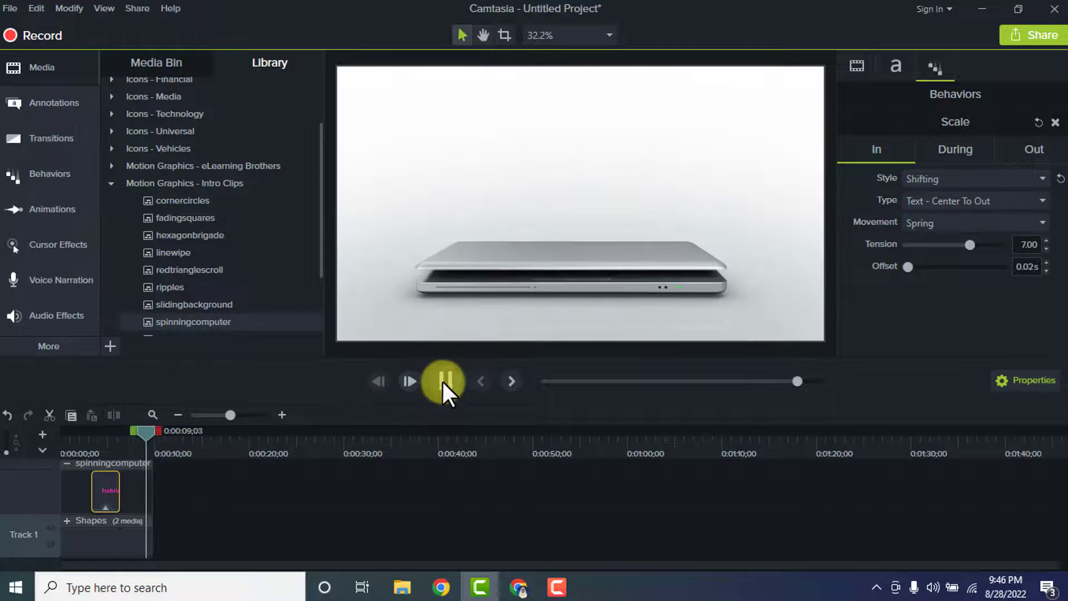
left_click(446, 381)
Set the title behavior's Out style to Sliding with a speed of 26%, previewing the start of the intro before adjusting the speed.
left_click(106, 435)
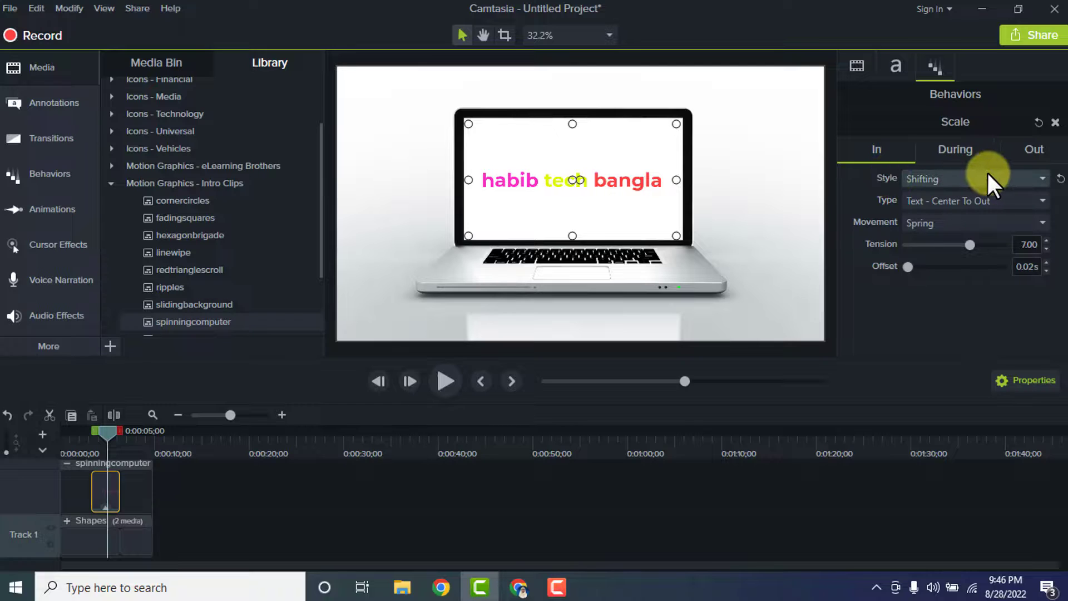
left_click(1034, 145)
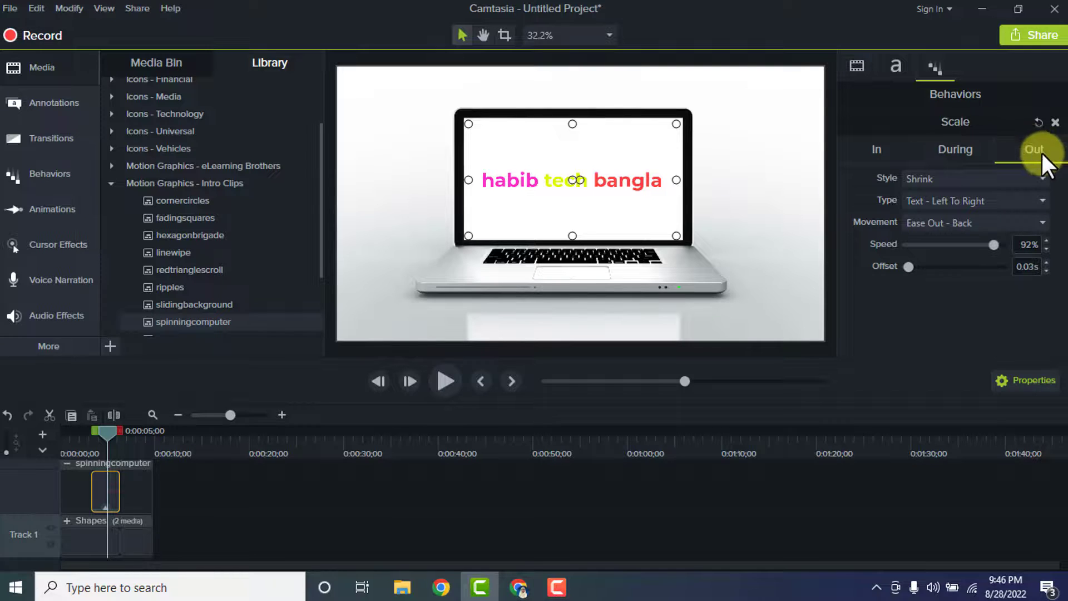
left_click(1044, 176)
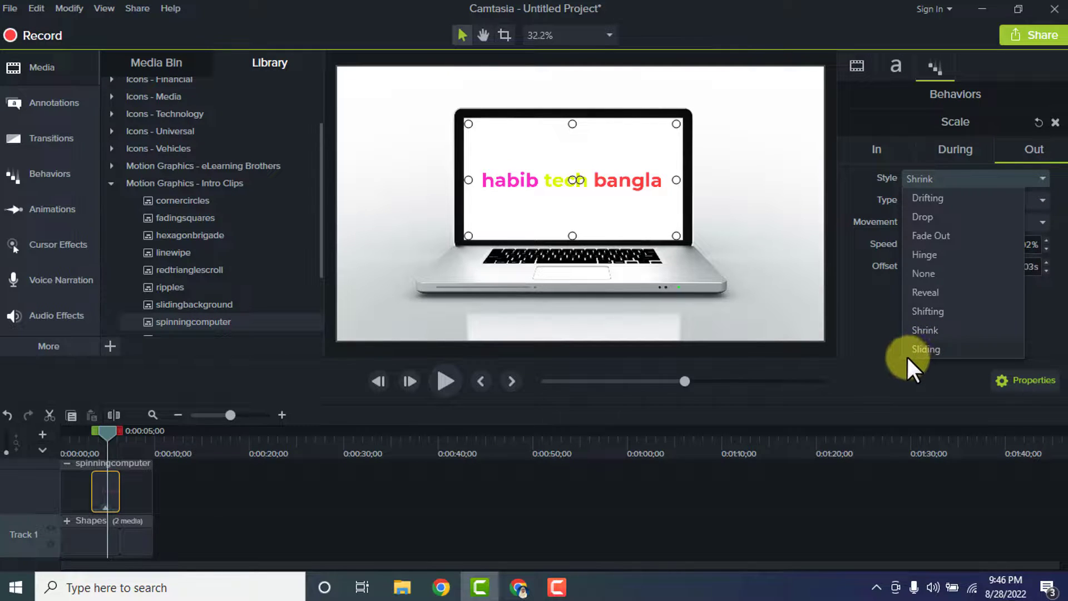
left_click(926, 349)
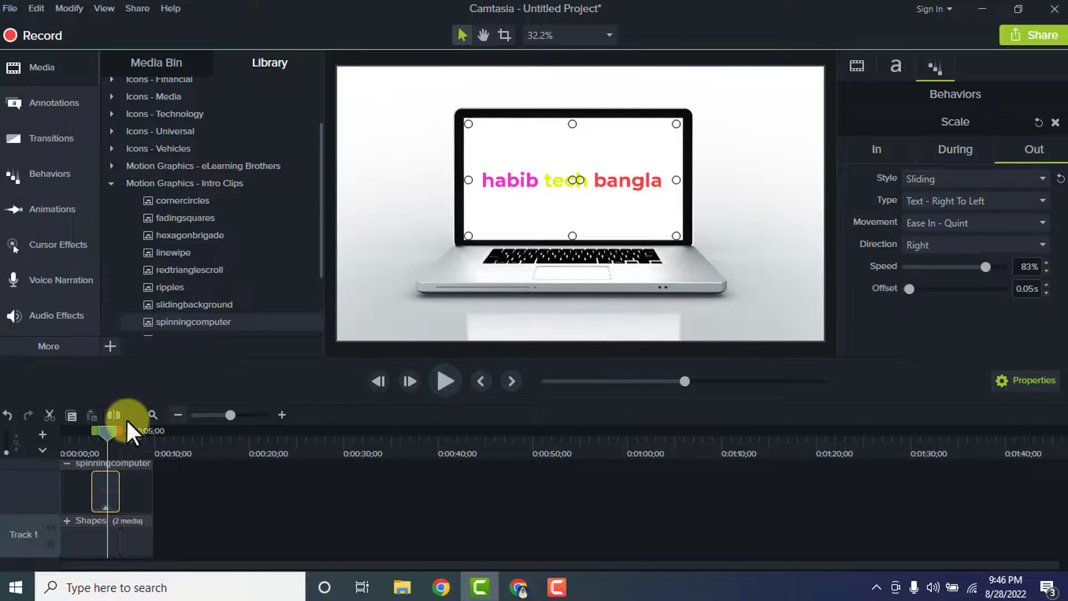
left_click_drag(110, 429, 62, 429)
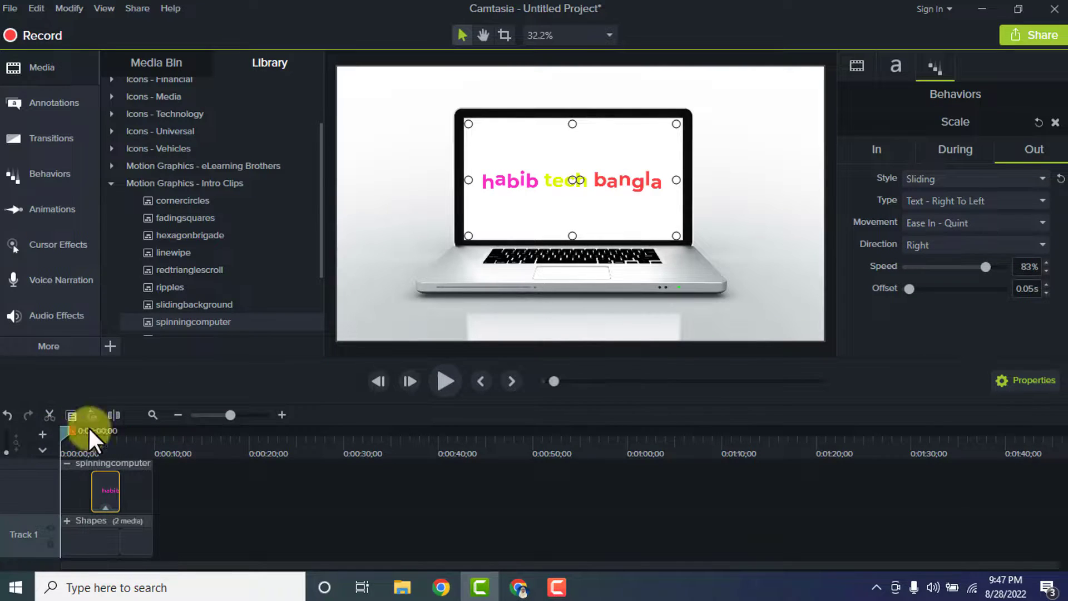
left_click(453, 369)
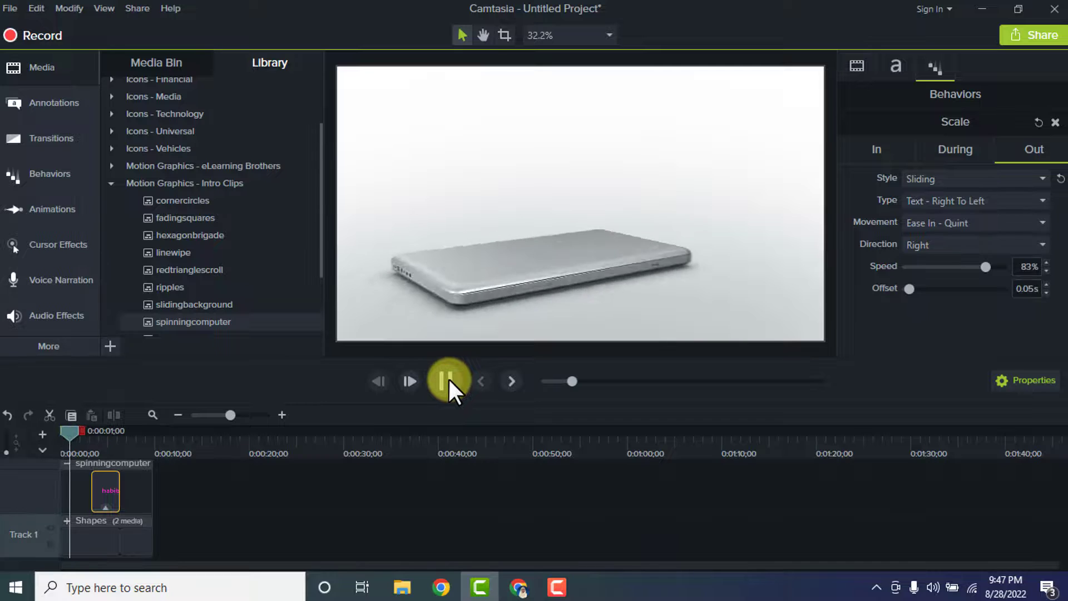
left_click(448, 379)
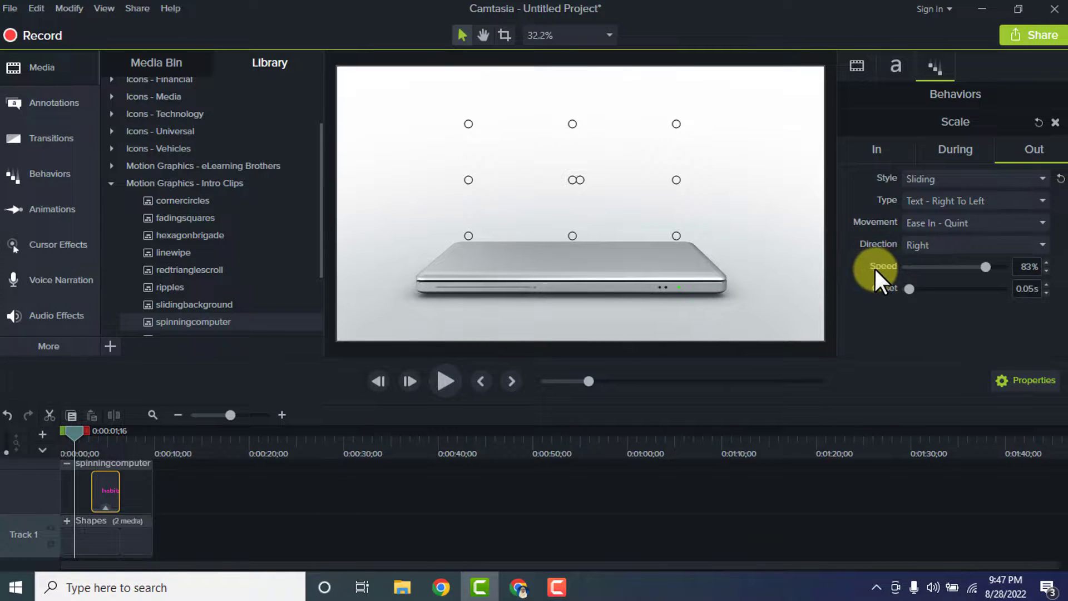
left_click_drag(987, 266, 945, 267)
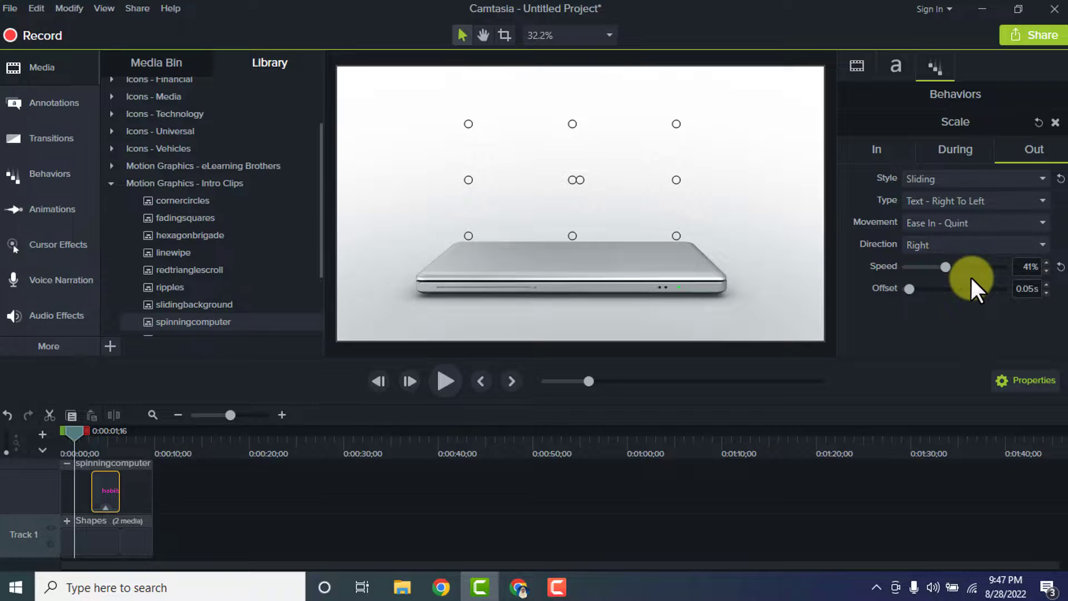
mouse_move(952, 267)
left_mouse_down()
mouse_move(981, 267)
mouse_move(933, 267)
left_mouse_up()
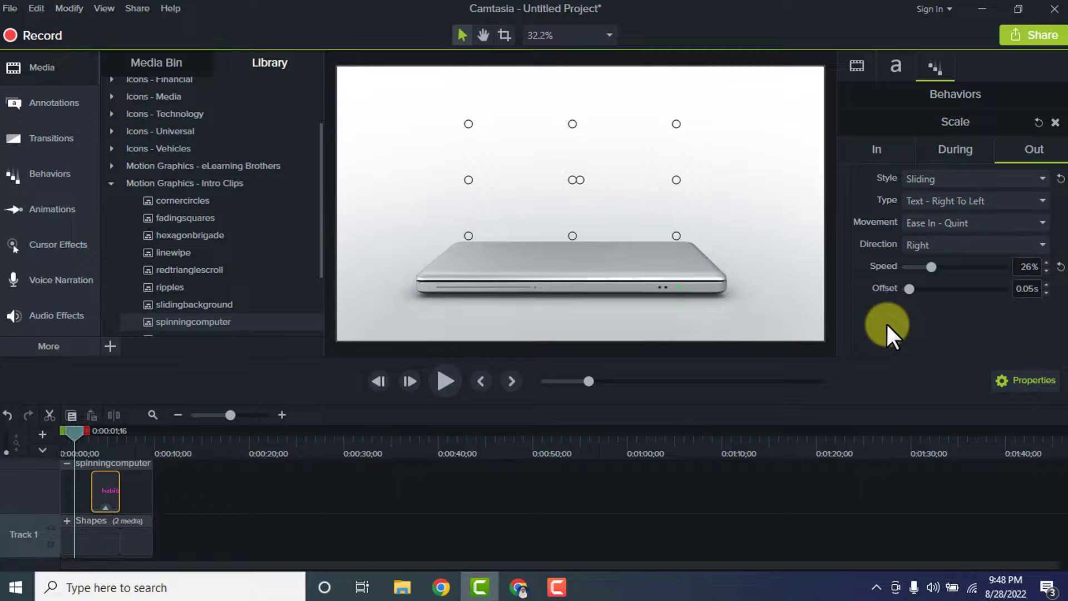
Preview the basictext-01 and basicthird-01 clips from the library's Motion Graphics - Lower Thirds folder.
scroll(261, 273, "down", 3)
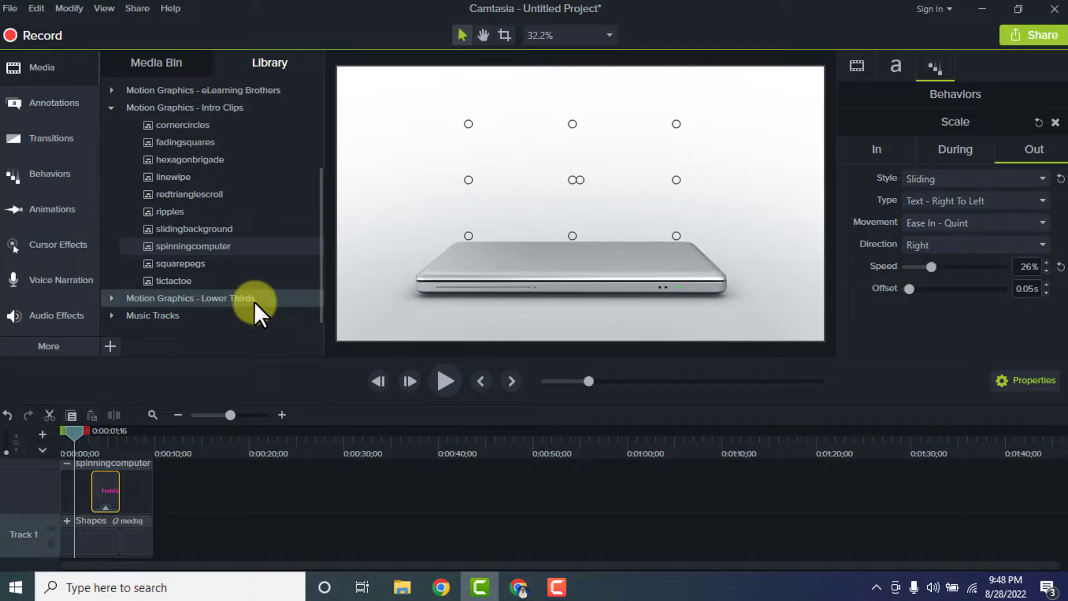
left_click(110, 296)
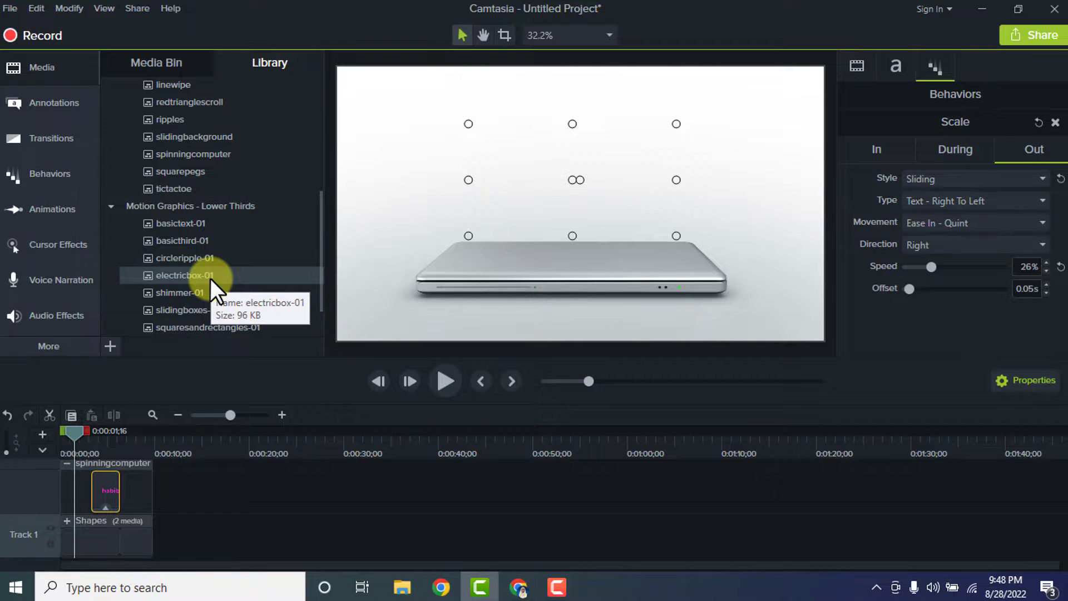
double_click(156, 222)
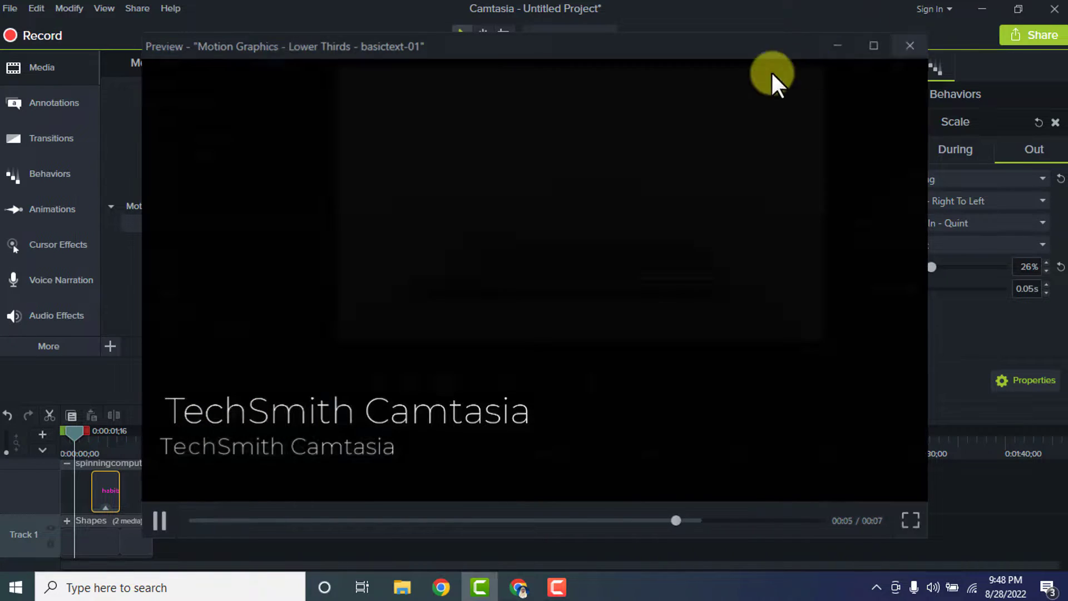
key("Escape")
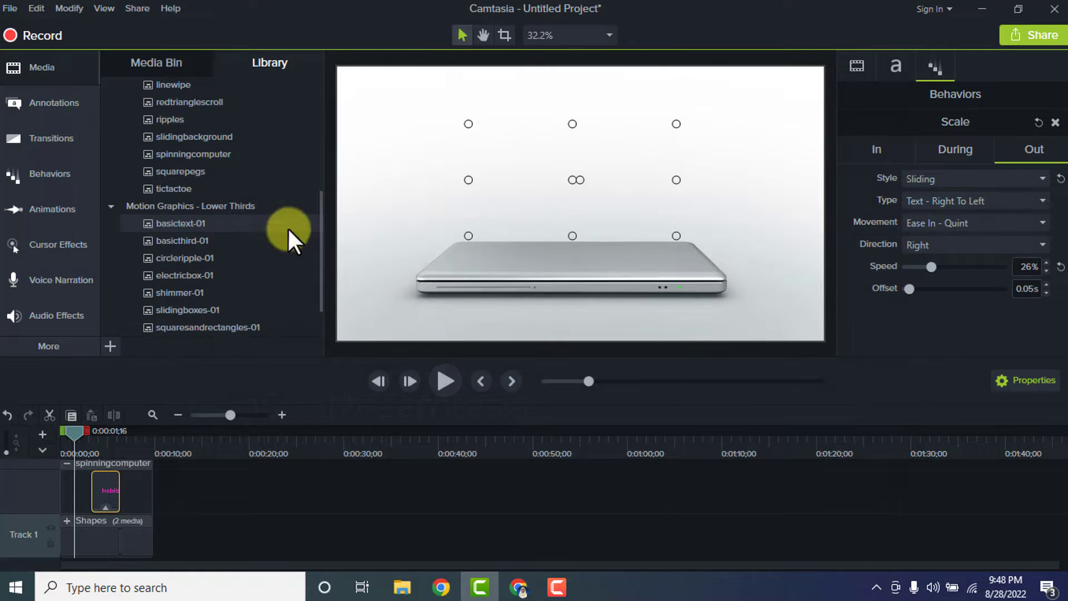
double_click(184, 239)
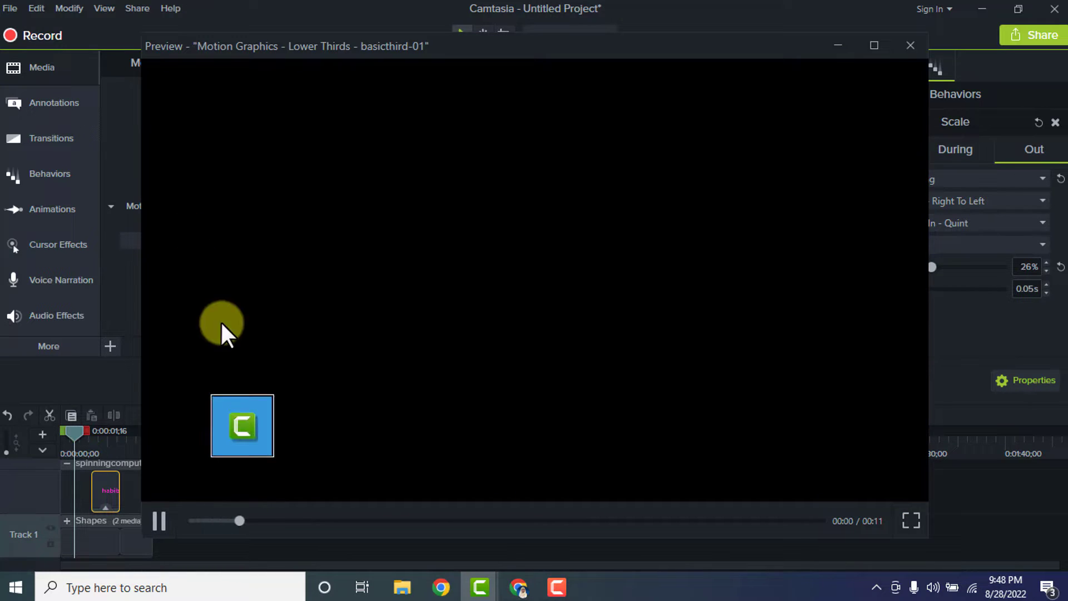